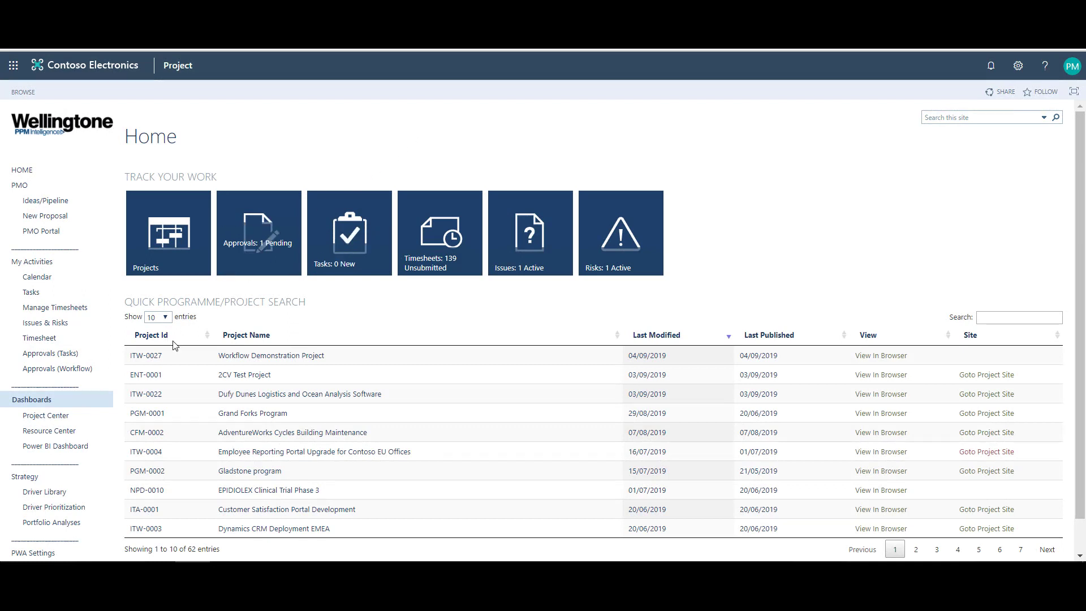
Go from Project Online to the Power BI home page and scroll down to the Workspaces list.
click(94, 457)
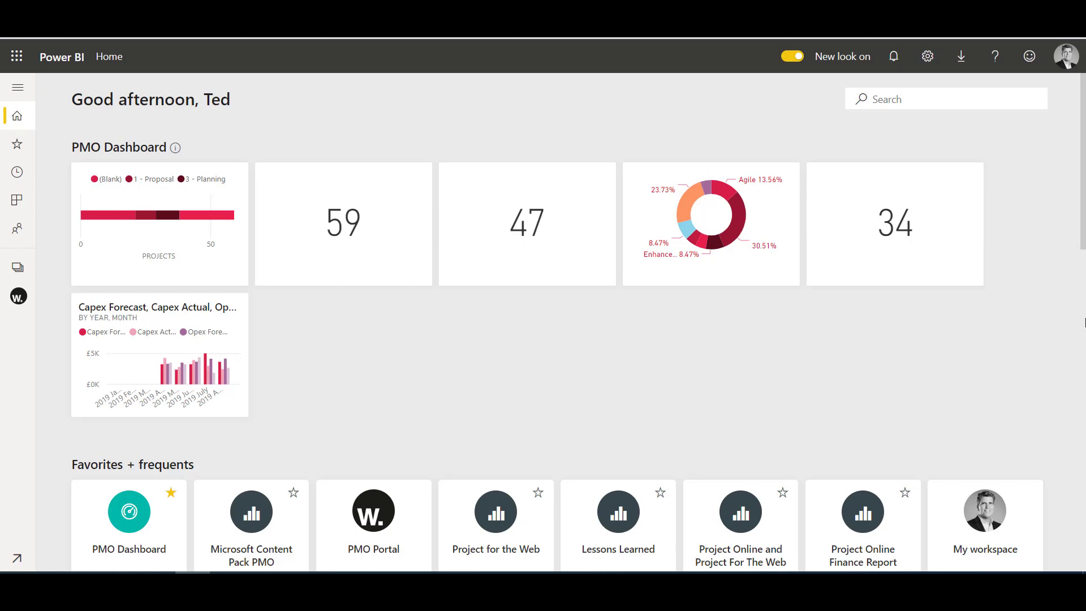
scroll(813, 325, down, 8)
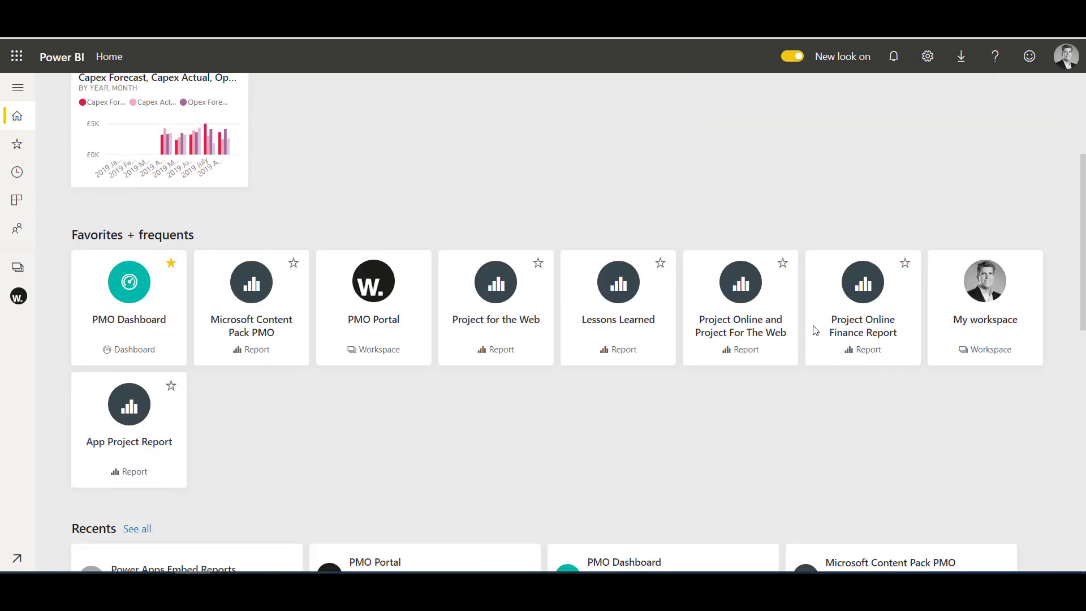
scroll(814, 330, down, 7)
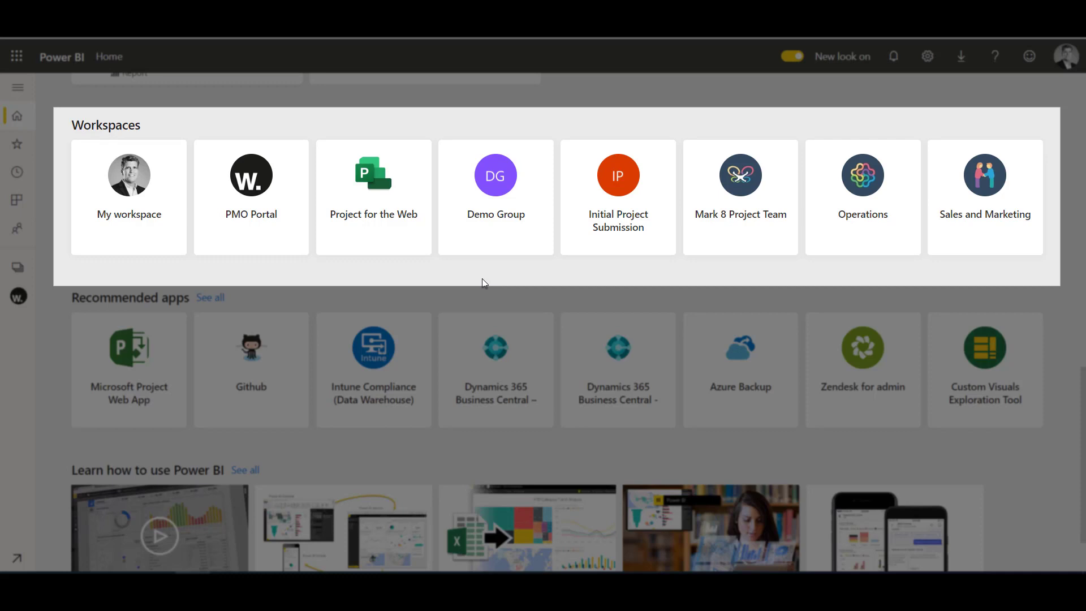
Show the PMO Portal workspace's eight reports and expand PMO Portal in the navigation pane.
click(247, 215)
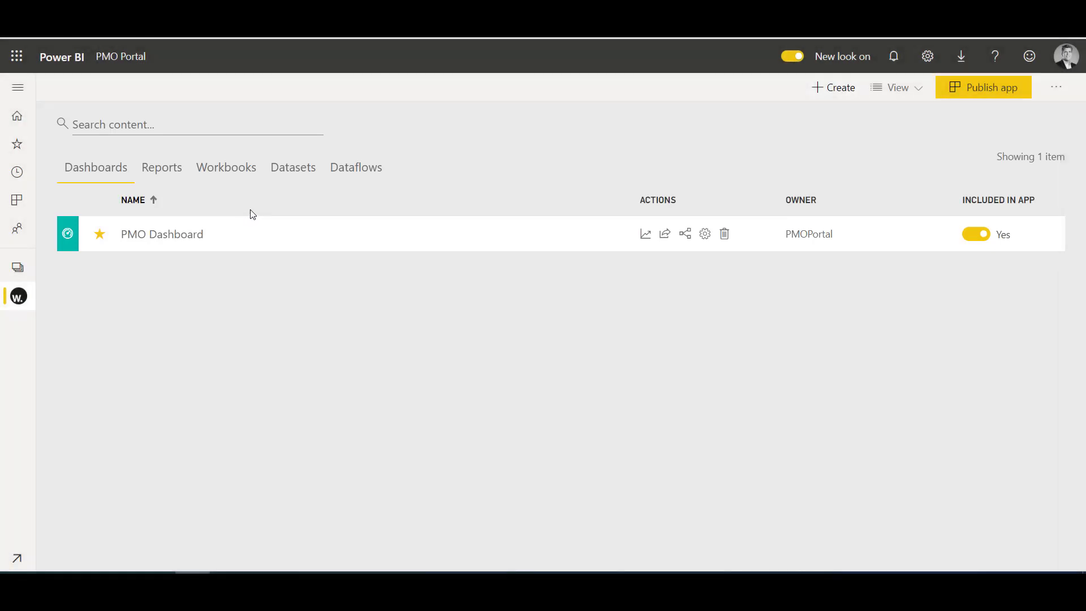
click(169, 177)
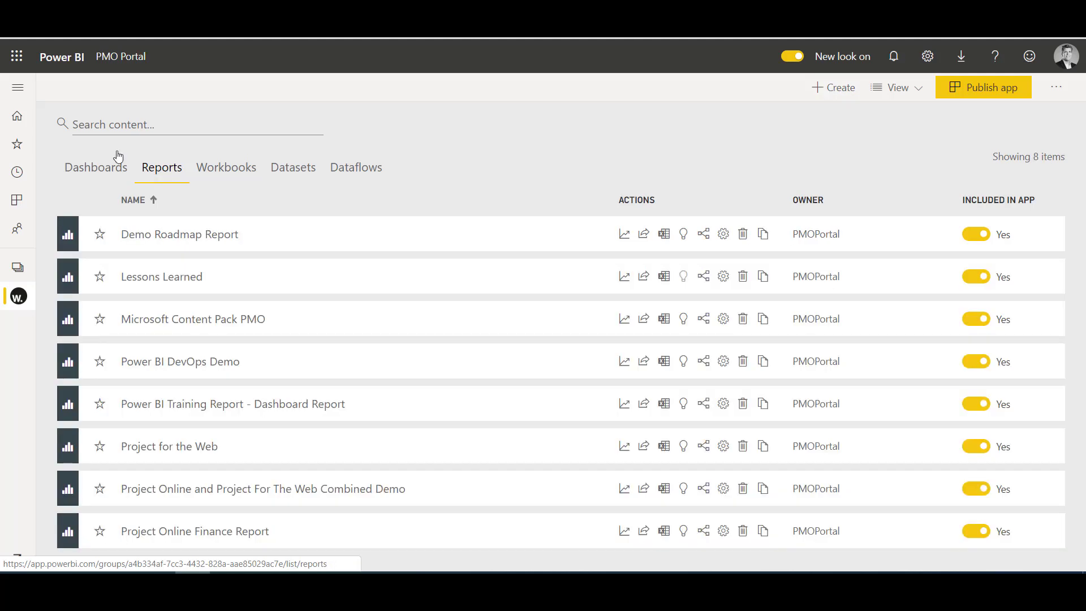
click(19, 92)
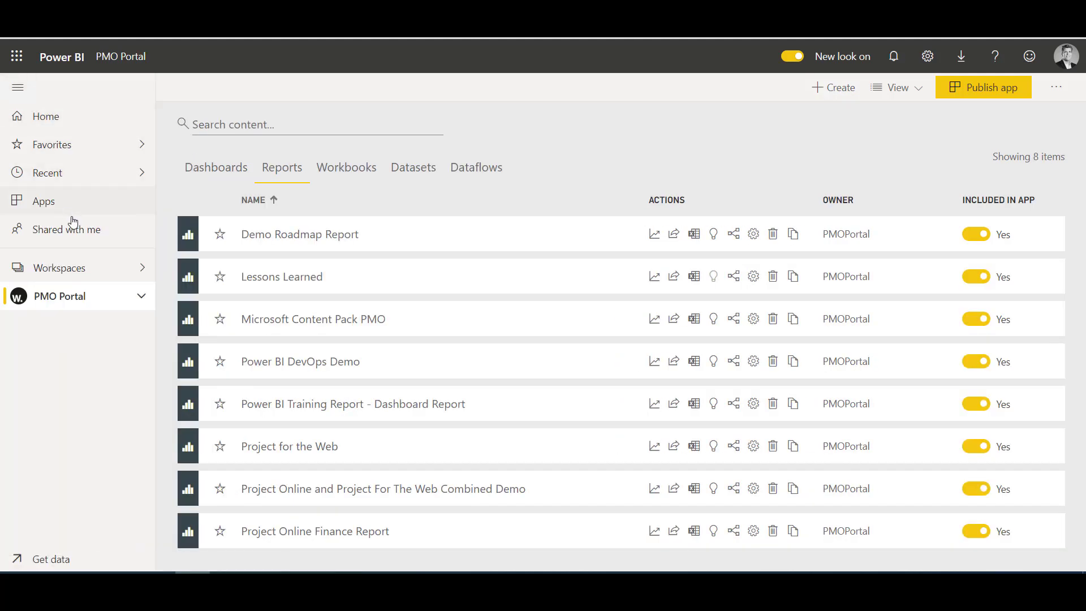
click(140, 301)
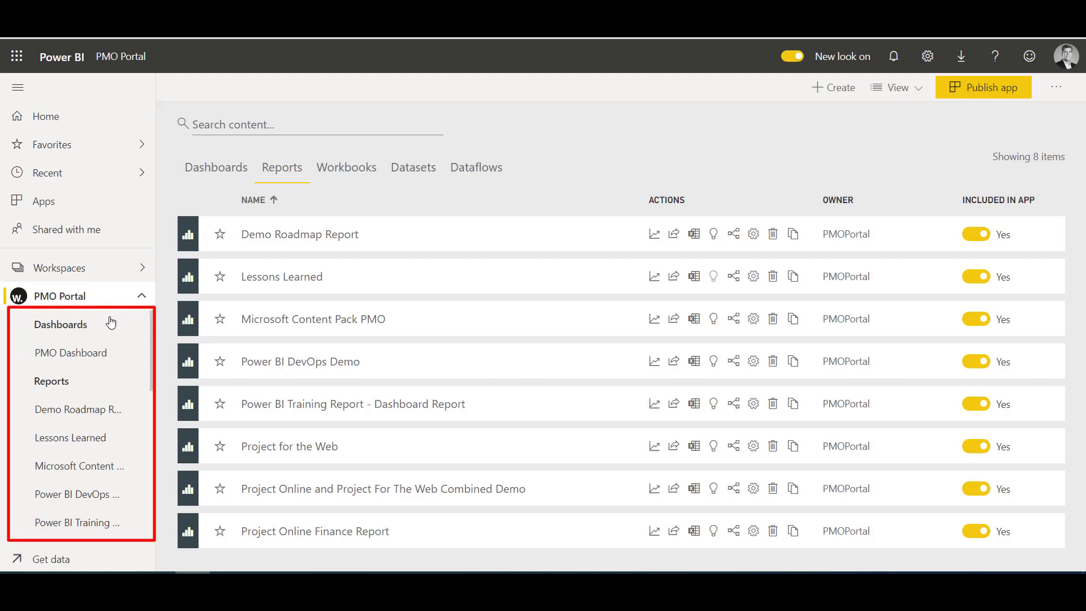
Open the PMO Dashboard and scroll through its tiles (59 projects, 47 risks, 34 issues), then back up.
click(101, 355)
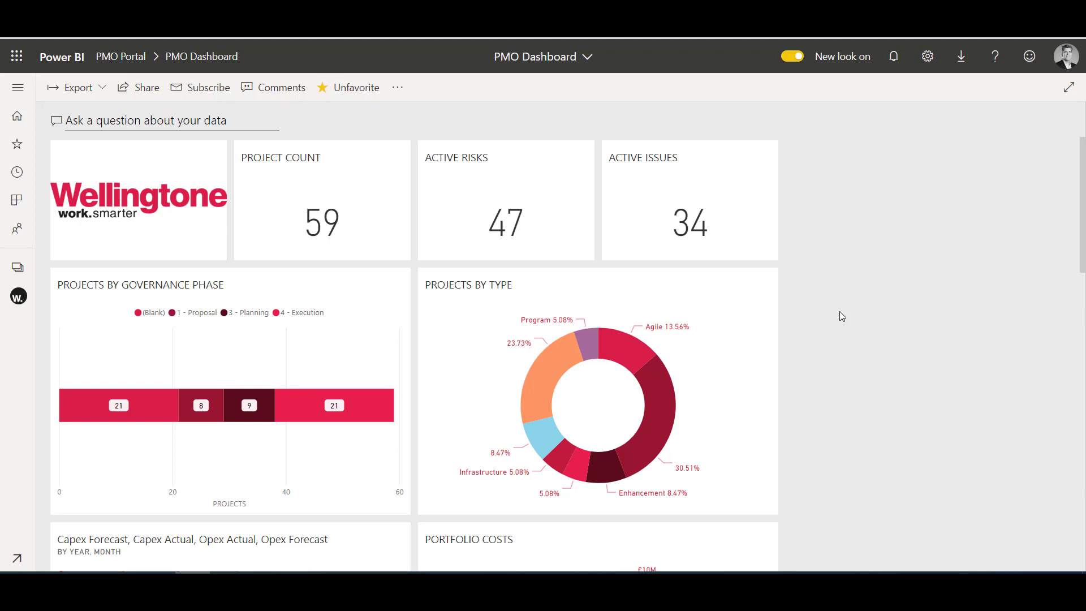
scroll(842, 313, down, 5)
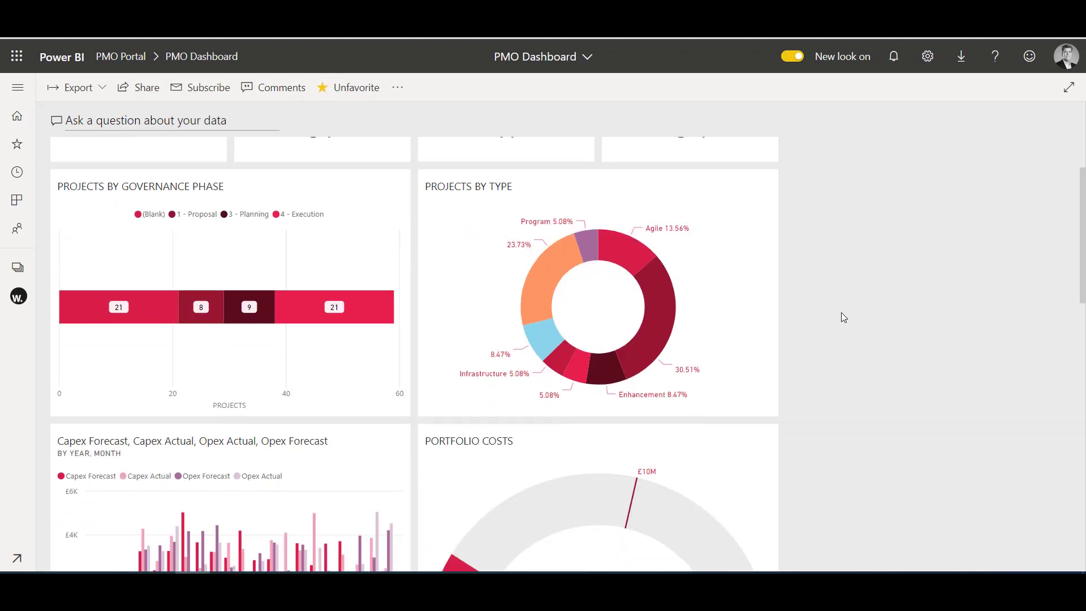
scroll(842, 313, down, 5)
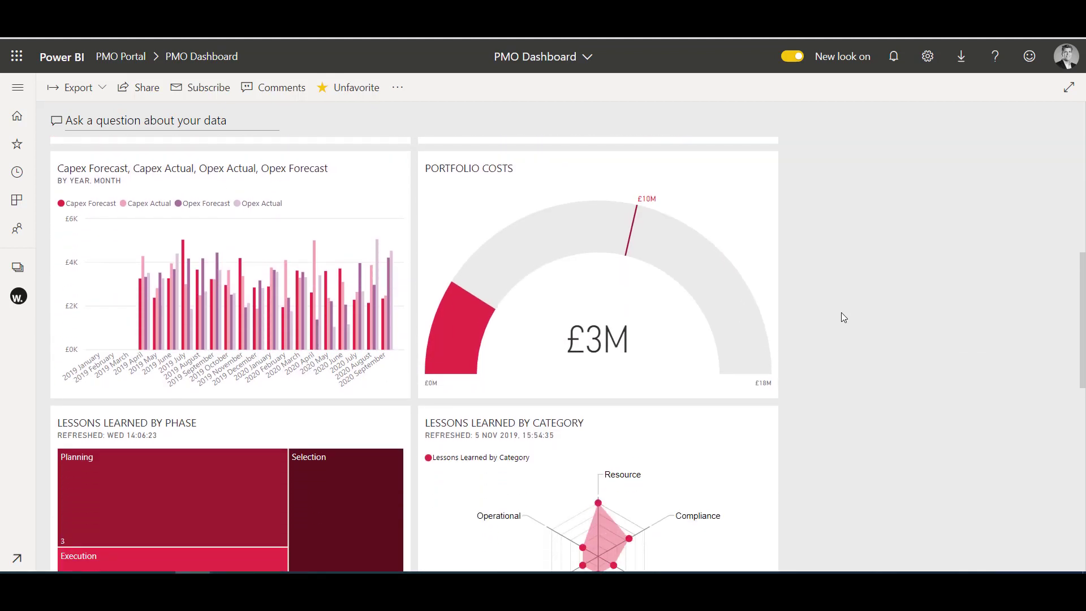
scroll(843, 317, down, 6)
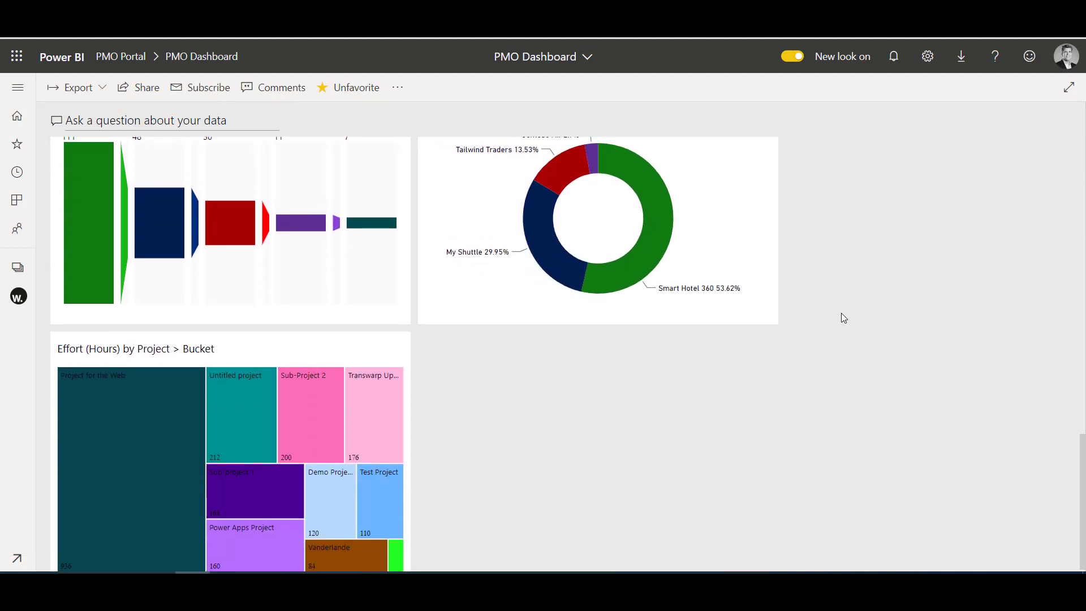
scroll(841, 318, up, 4)
scroll(842, 317, up, 6)
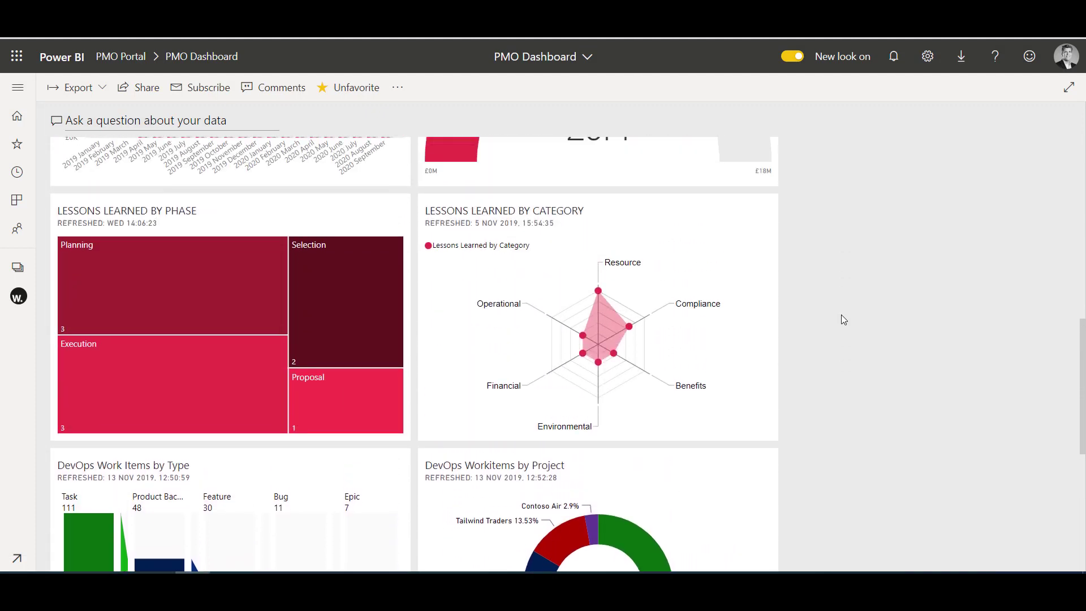
scroll(841, 315, up, 5)
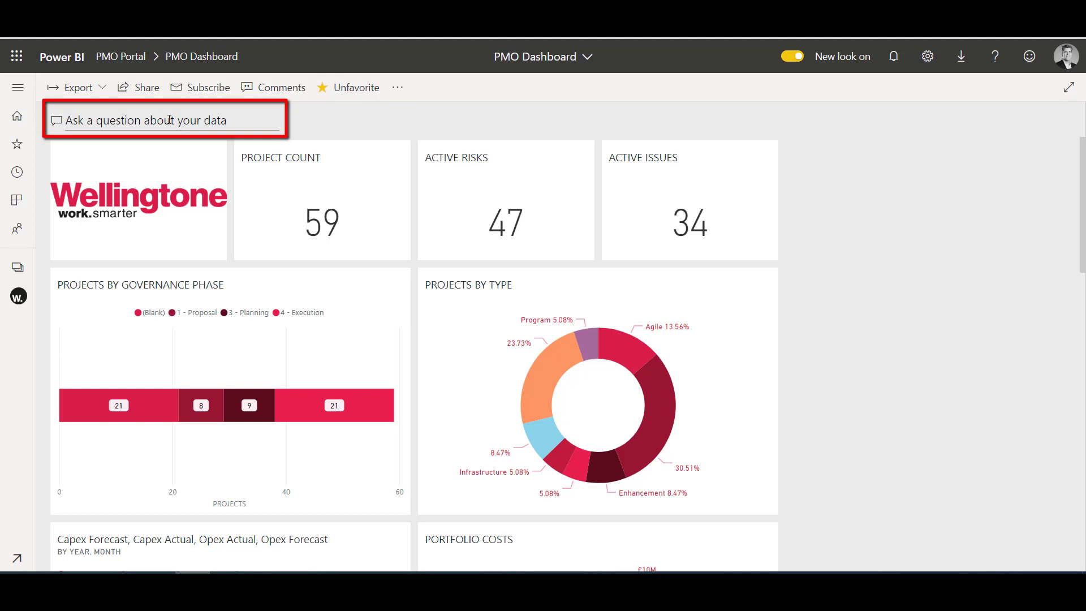
Ask Q&A 'benefits by project name' and pin the resulting bar chart to the PMO Dashboard.
click(170, 120)
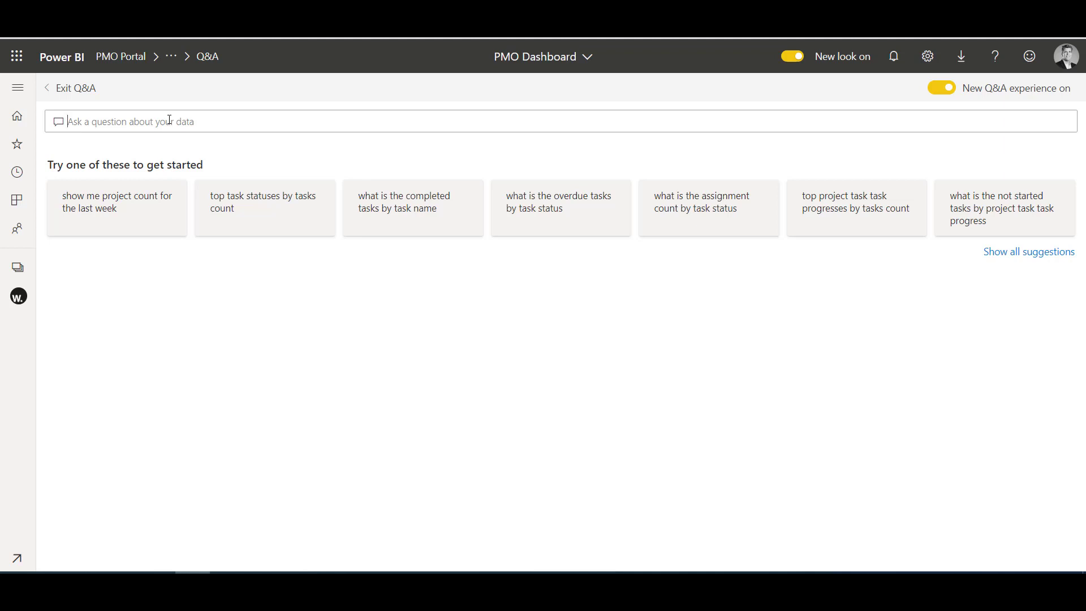
text(benefi)
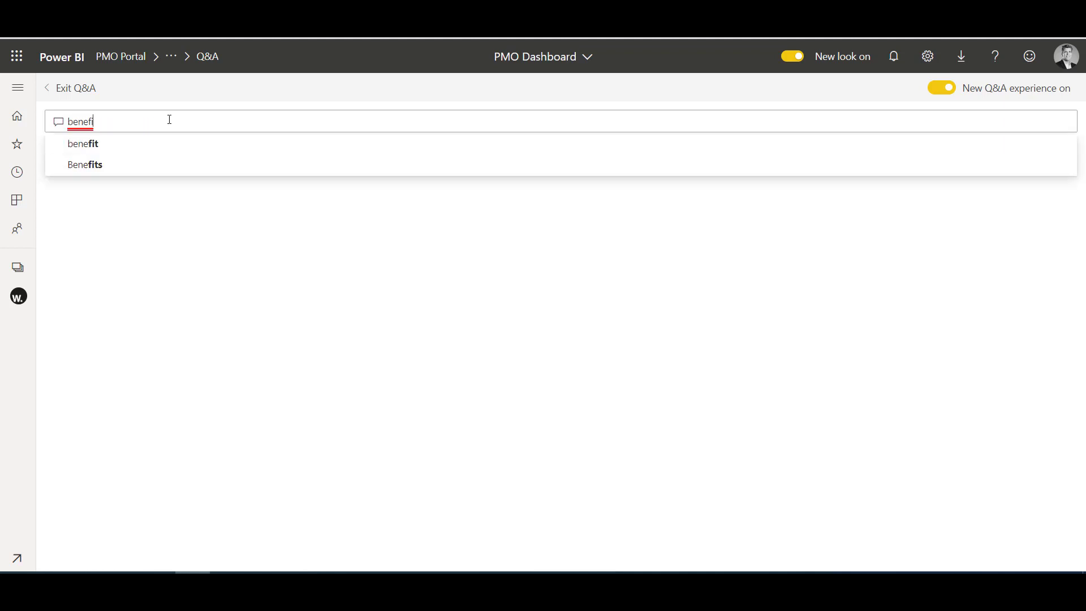
text(ts by project)
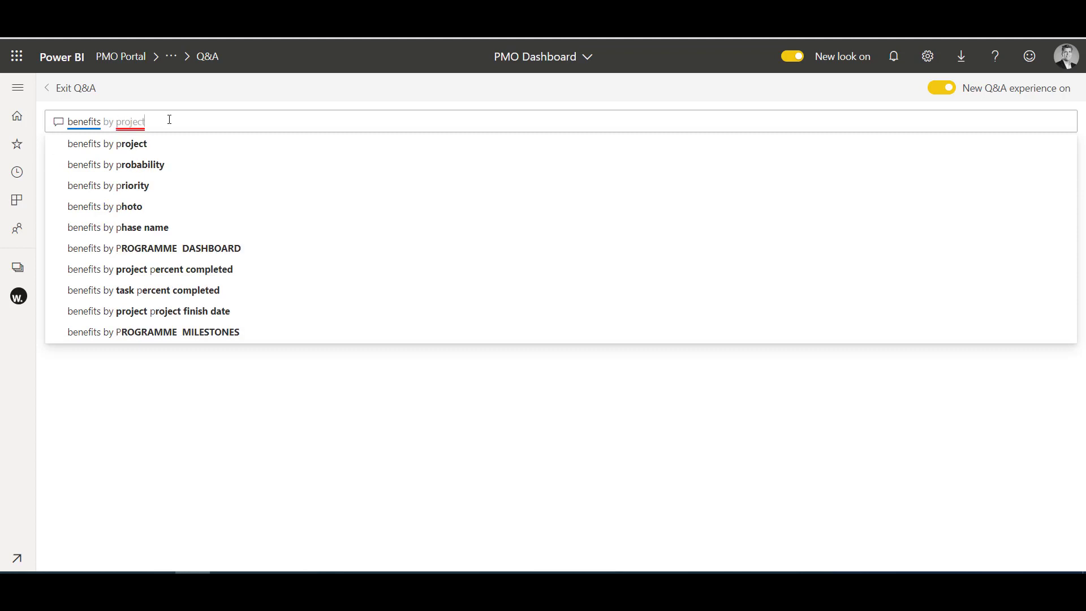
text( name)
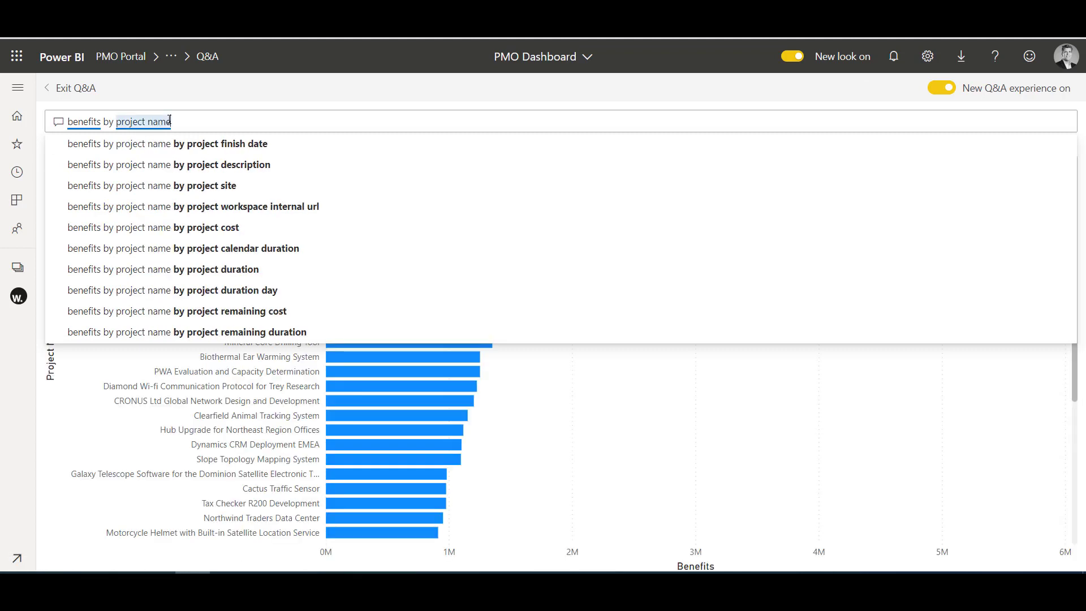
key(Return)
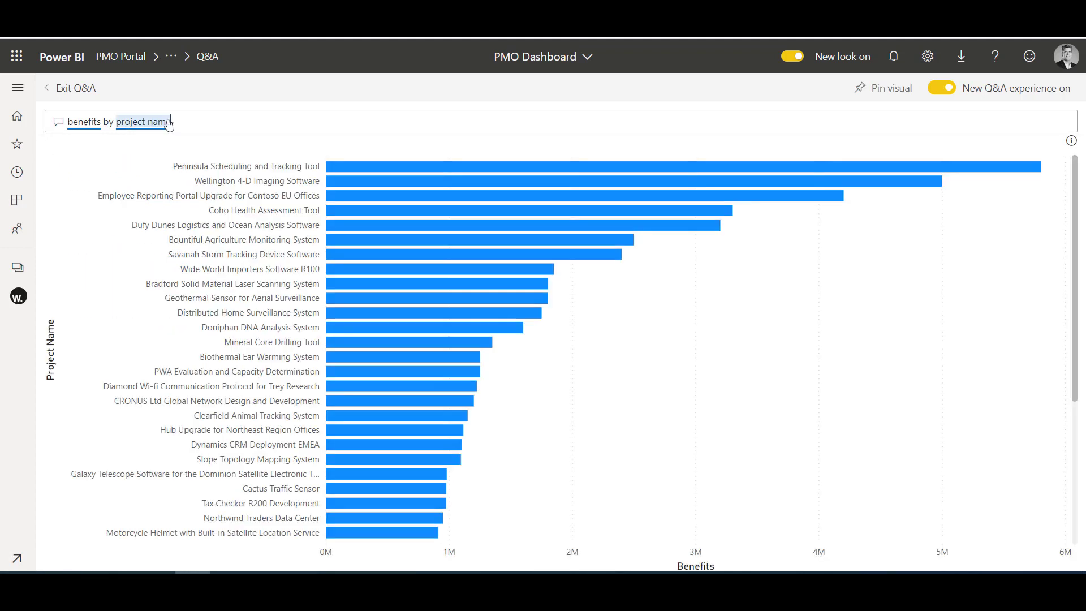
mouse_move(814, 164)
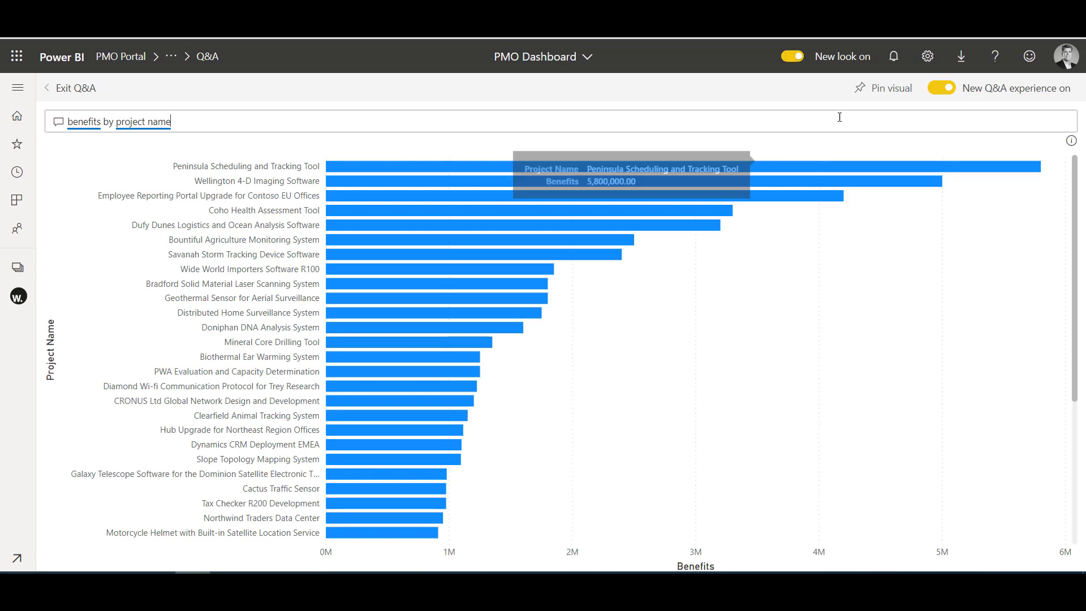
click(886, 91)
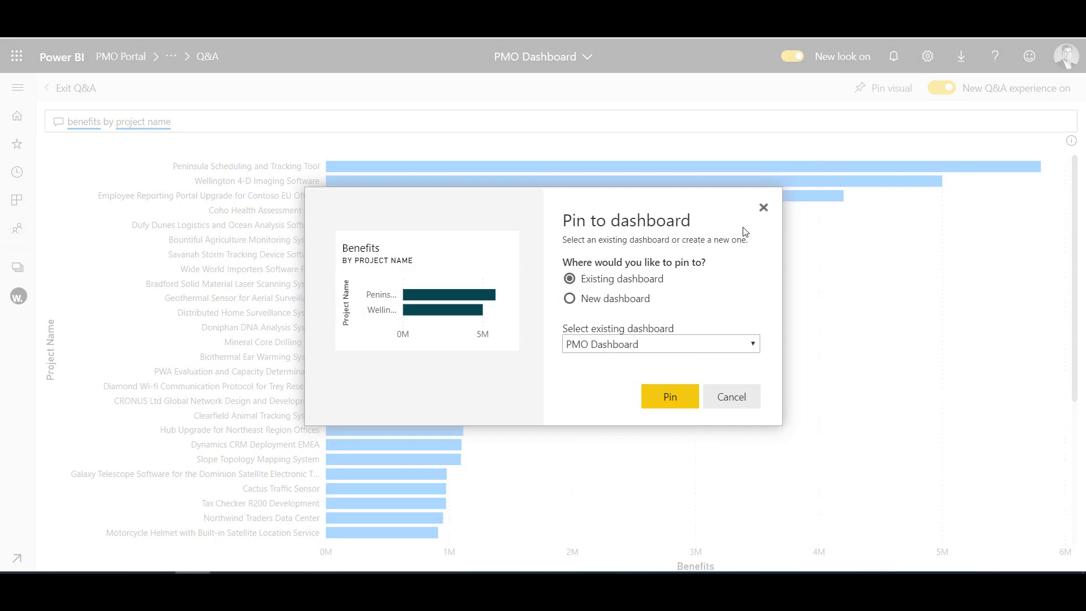
click(675, 400)
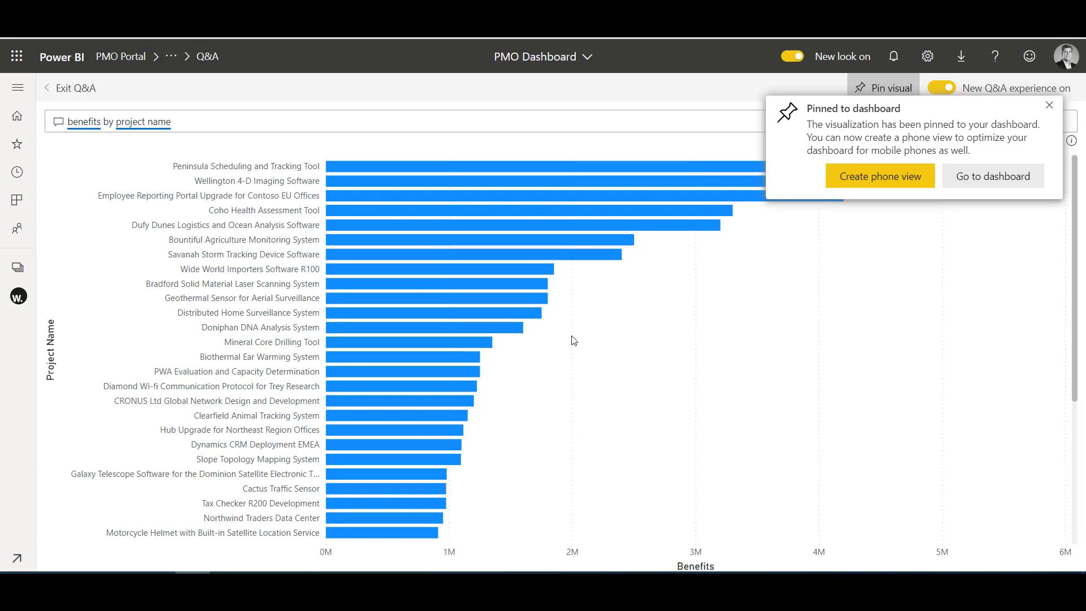
click(79, 89)
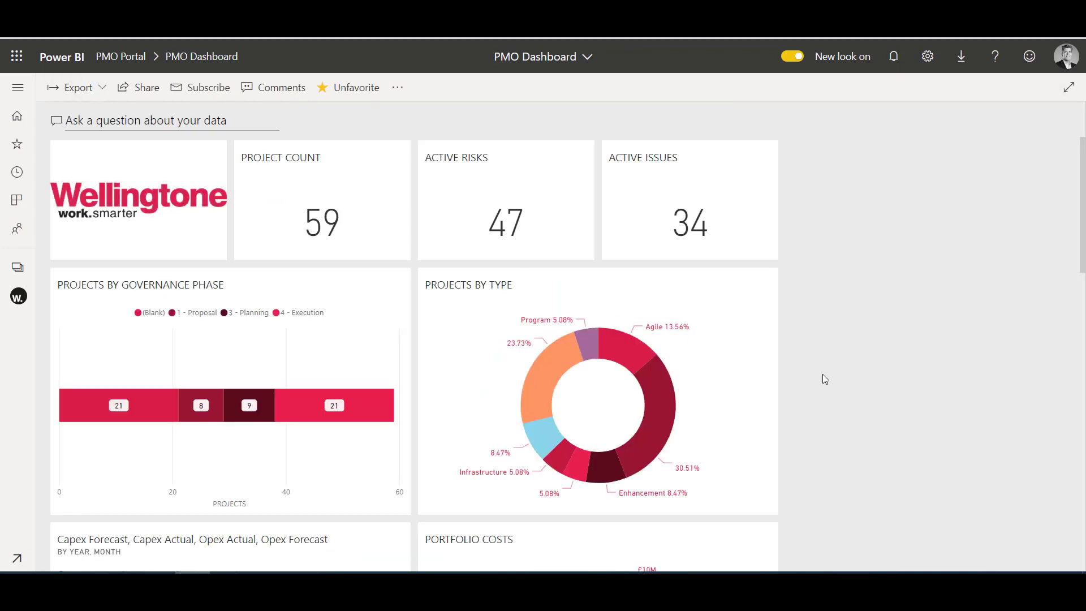
Delete the newly pinned Benefits bar chart tile from the PMO Dashboard.
scroll(823, 375, down, 10)
scroll(822, 374, down, 7)
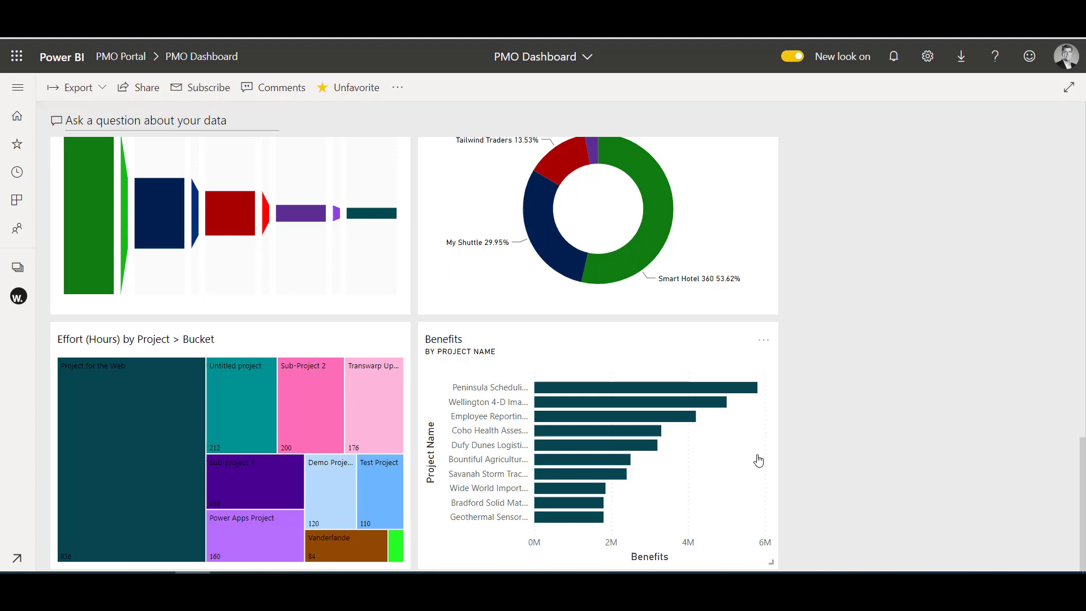
click(764, 341)
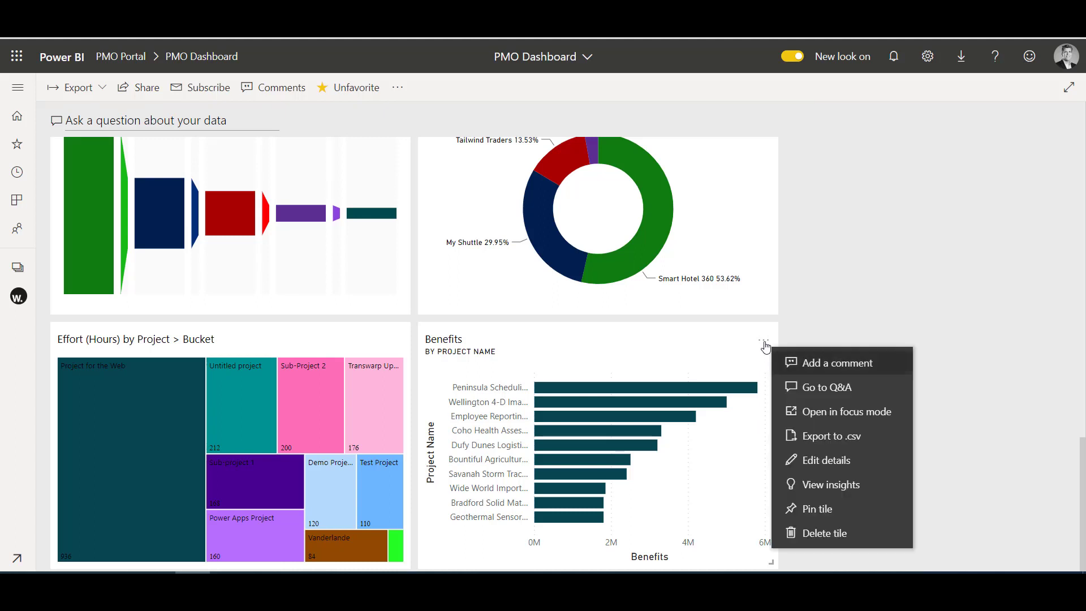
click(840, 537)
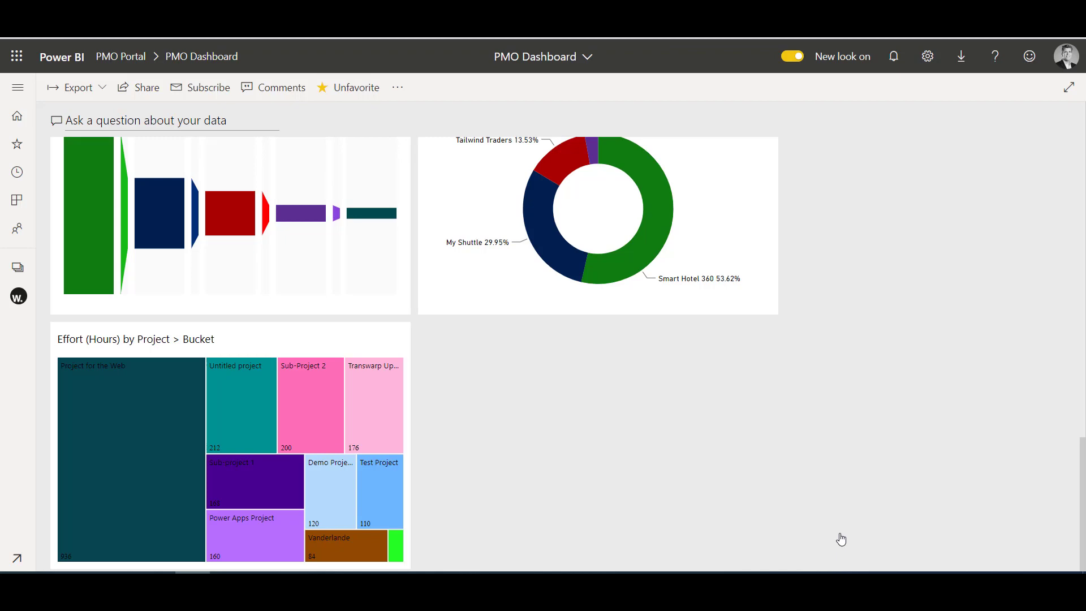
scroll(841, 539, up, 10)
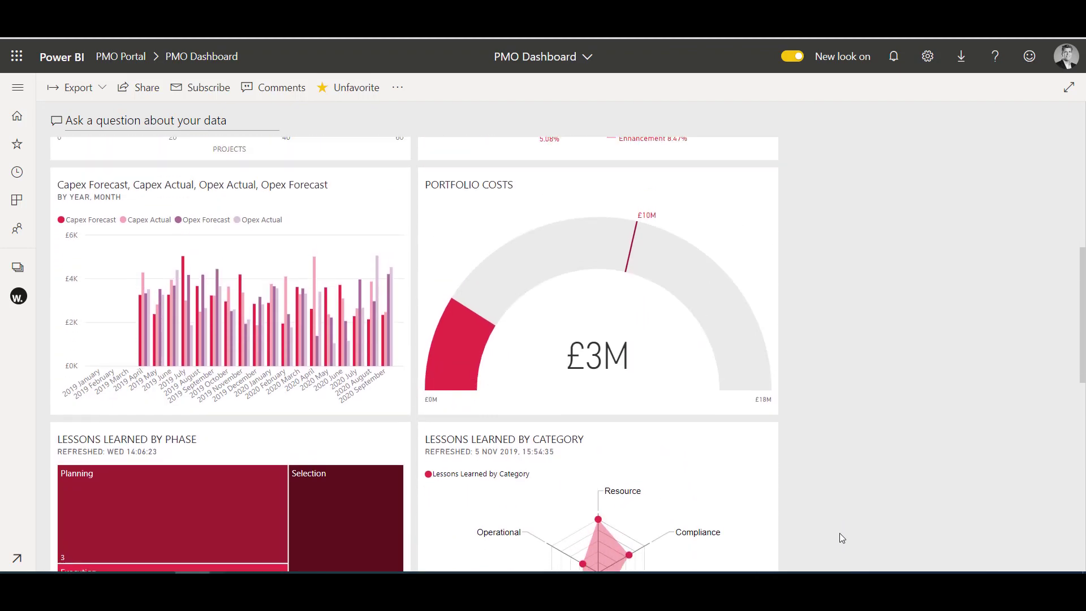
scroll(841, 535, up, 6)
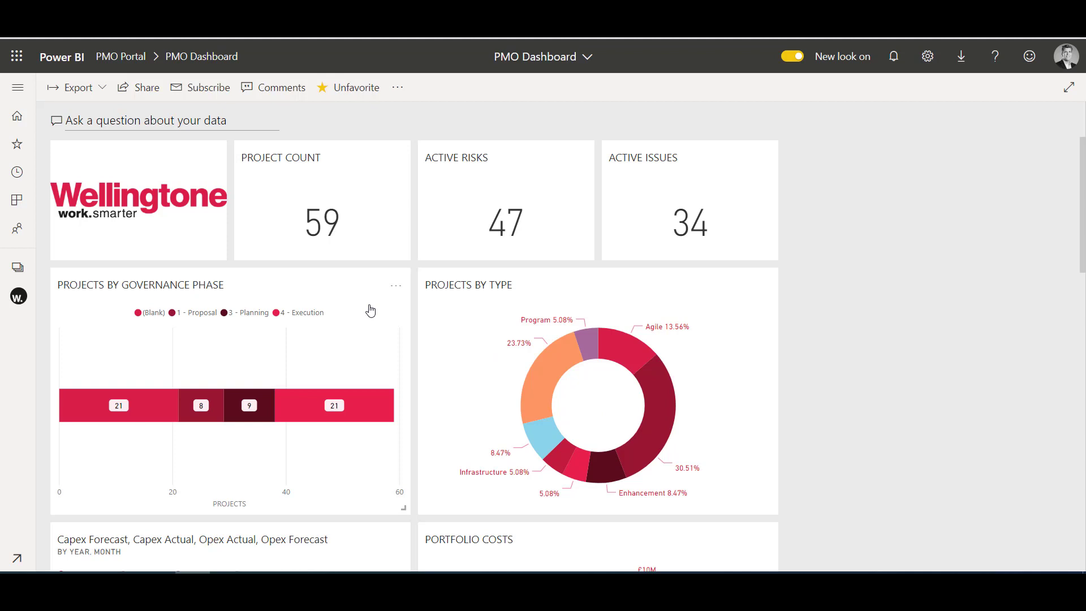
View insights for the Projects by Governance Phase tile, then cancel pinning the Count of Project Id insight.
click(396, 286)
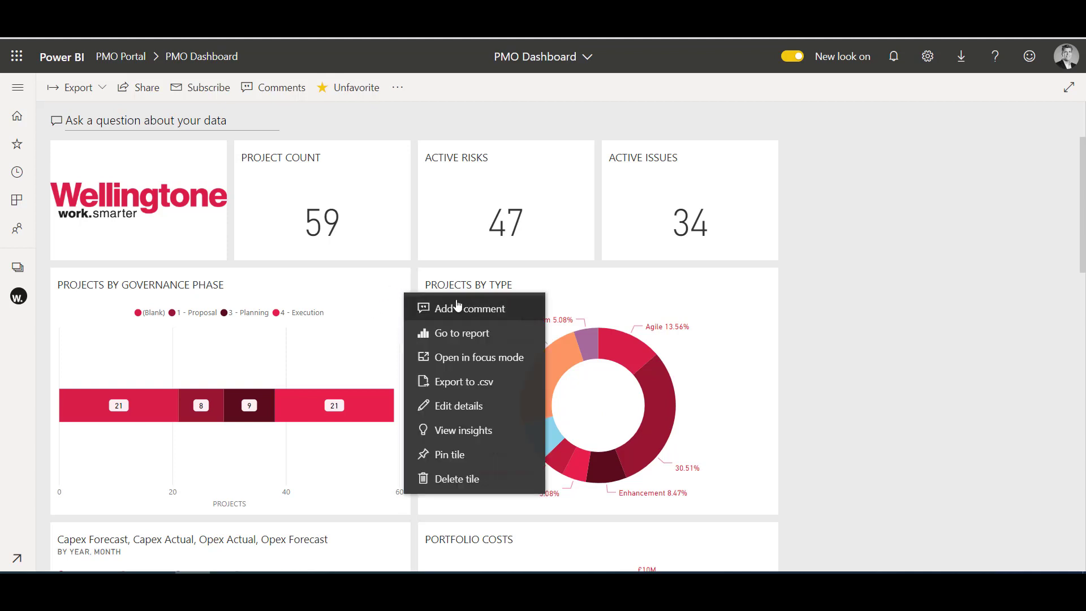
click(466, 432)
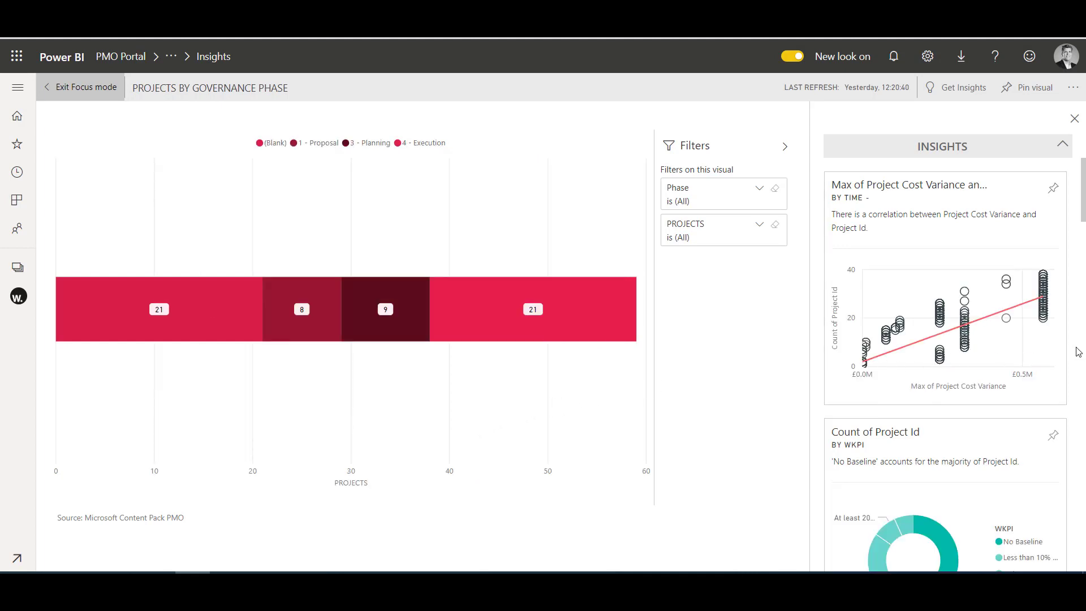
scroll(1078, 352, down, 6)
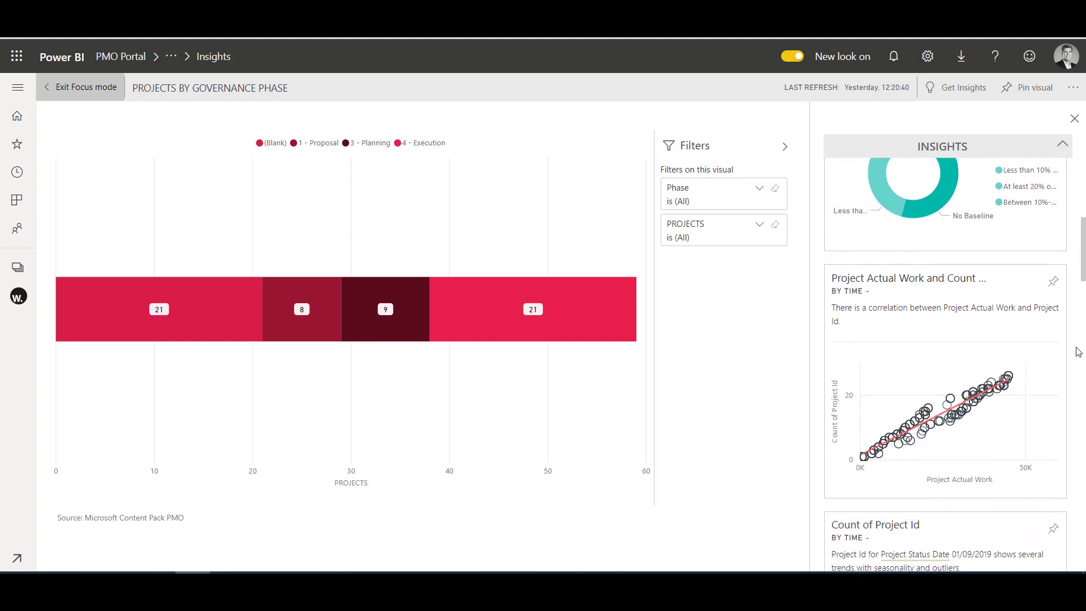
scroll(1078, 352, down, 5)
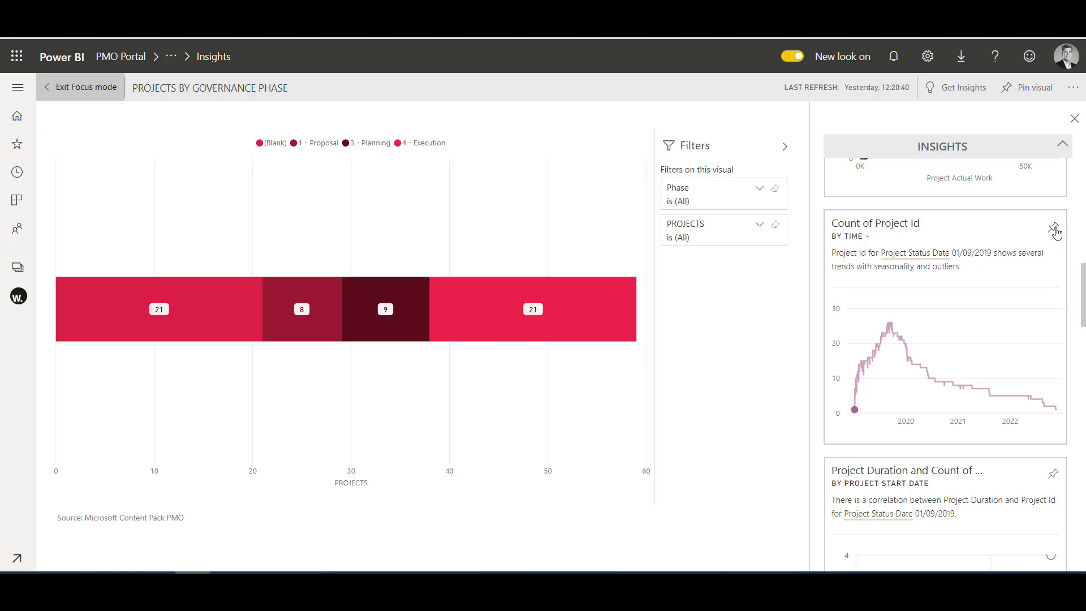
click(1054, 228)
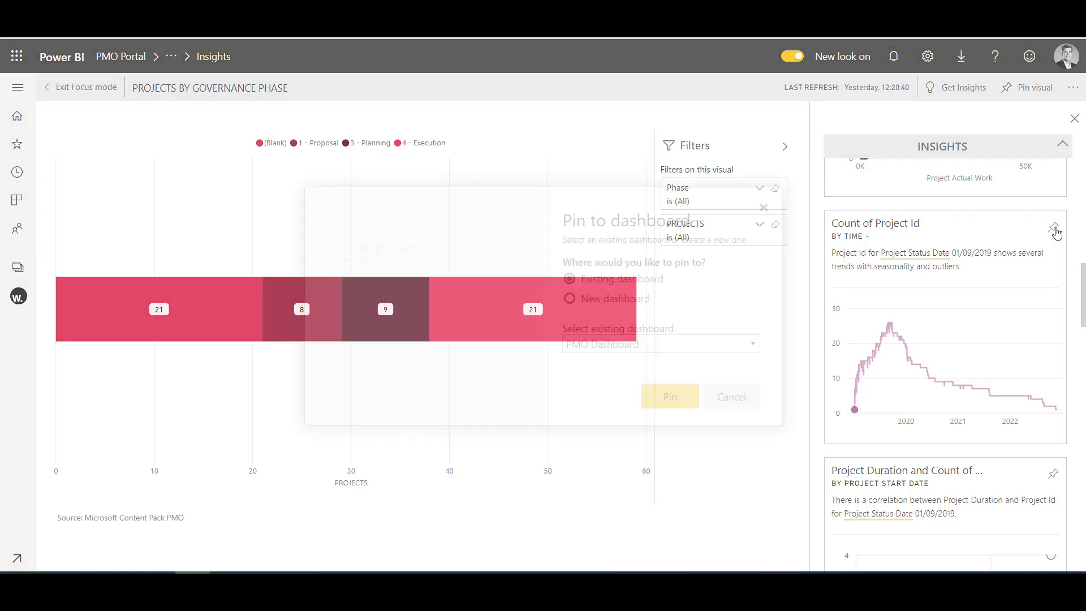
click(732, 398)
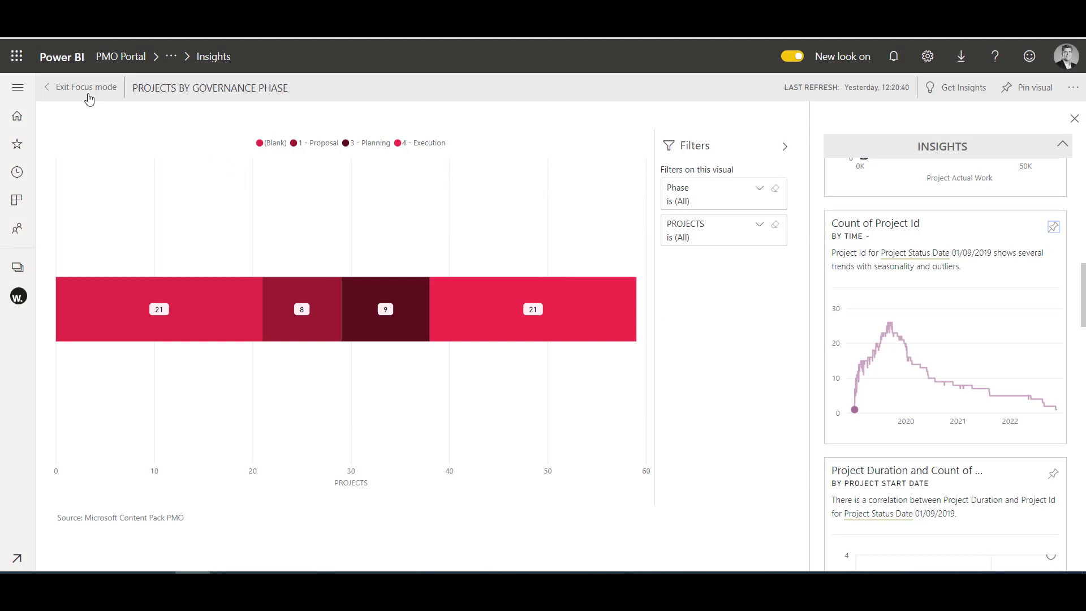
Exit focus mode and open the Microsoft Content Pack PMO report from the Projects by Type donut.
click(80, 88)
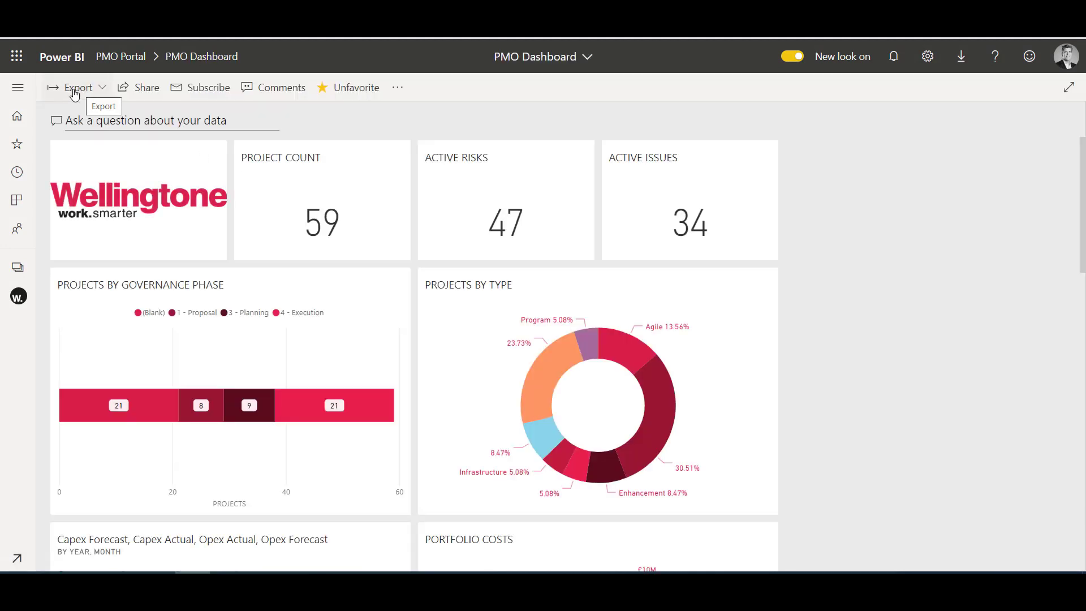
click(23, 92)
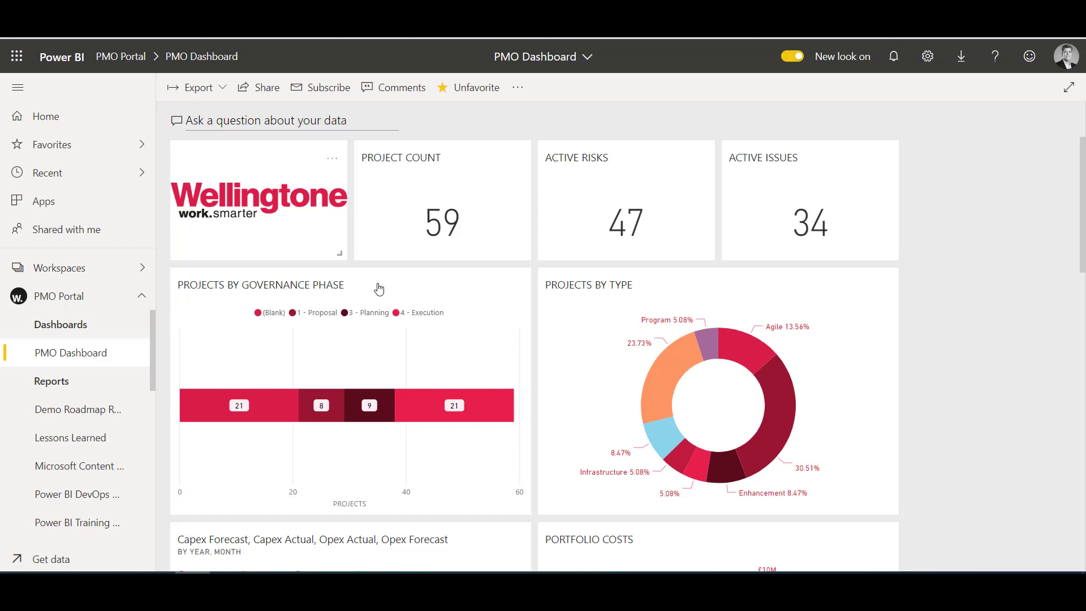
click(658, 409)
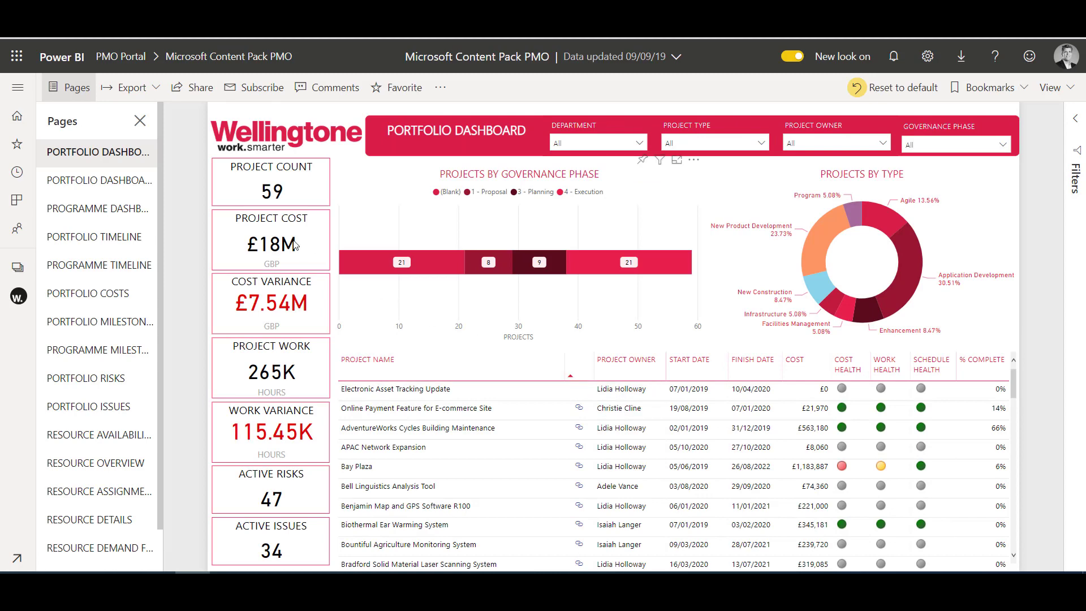
Return to the PMO Dashboard and scroll the PMO Portal navigation list down to its reports.
click(19, 88)
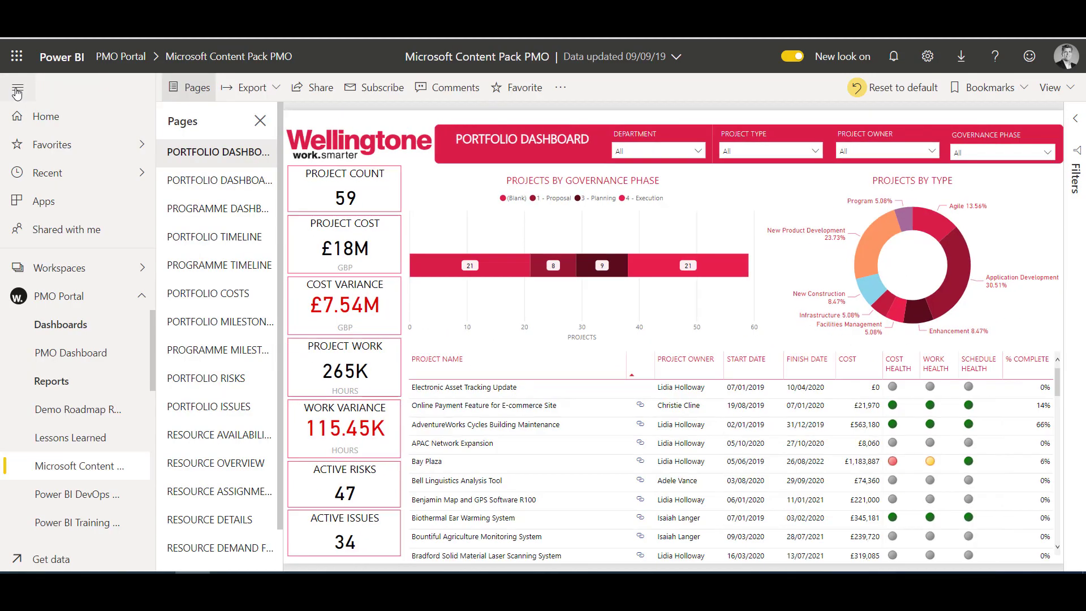
click(38, 355)
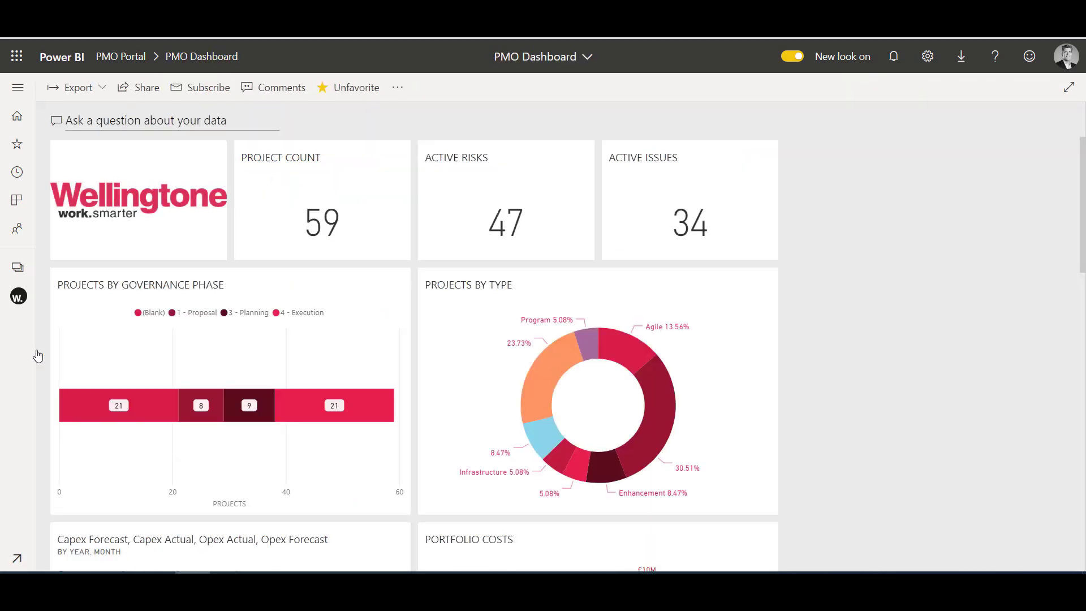
click(20, 91)
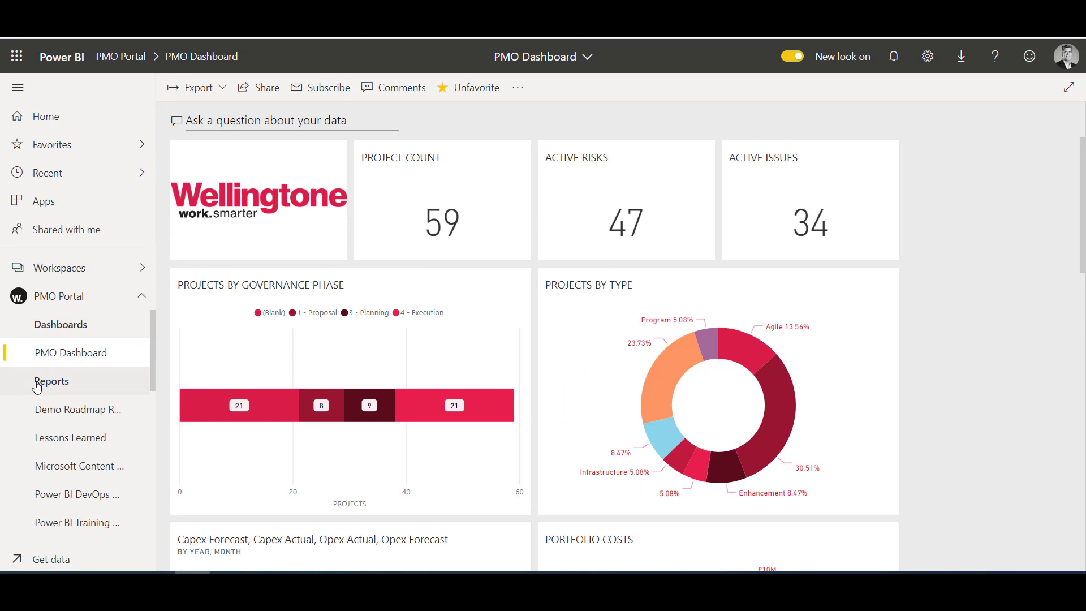
scroll(11, 387, down, 2)
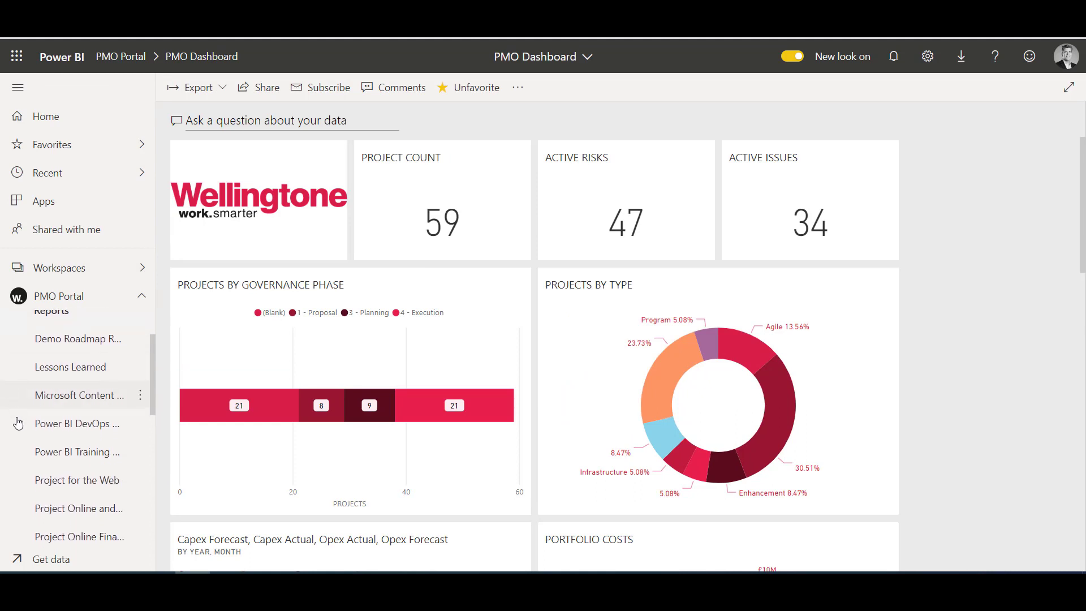
Open the Power BI Training report and filter its Project Type slicer to Agile, then clear it.
click(41, 452)
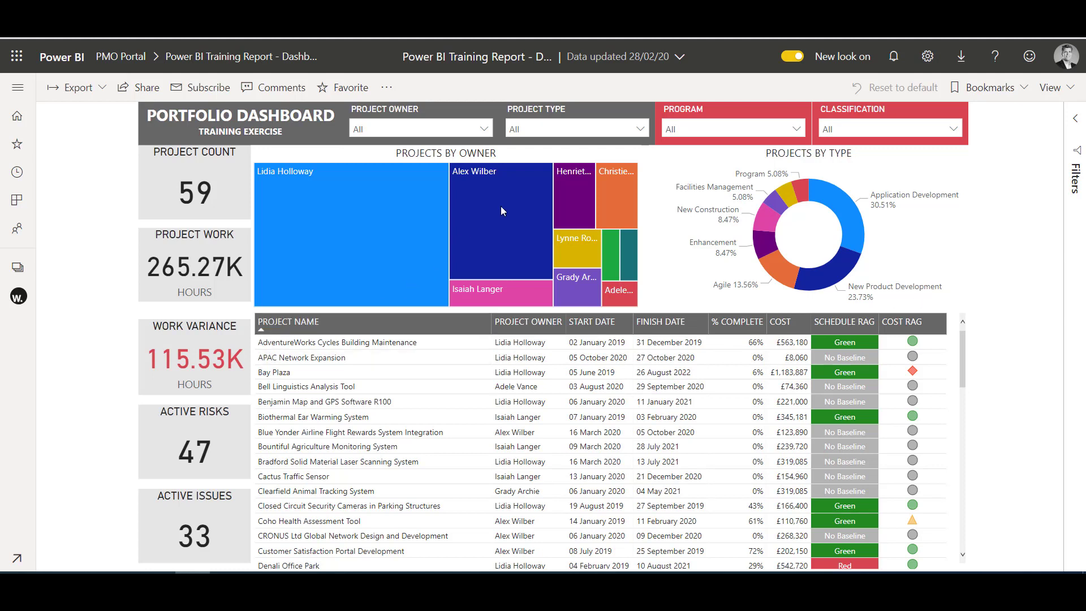
click(639, 130)
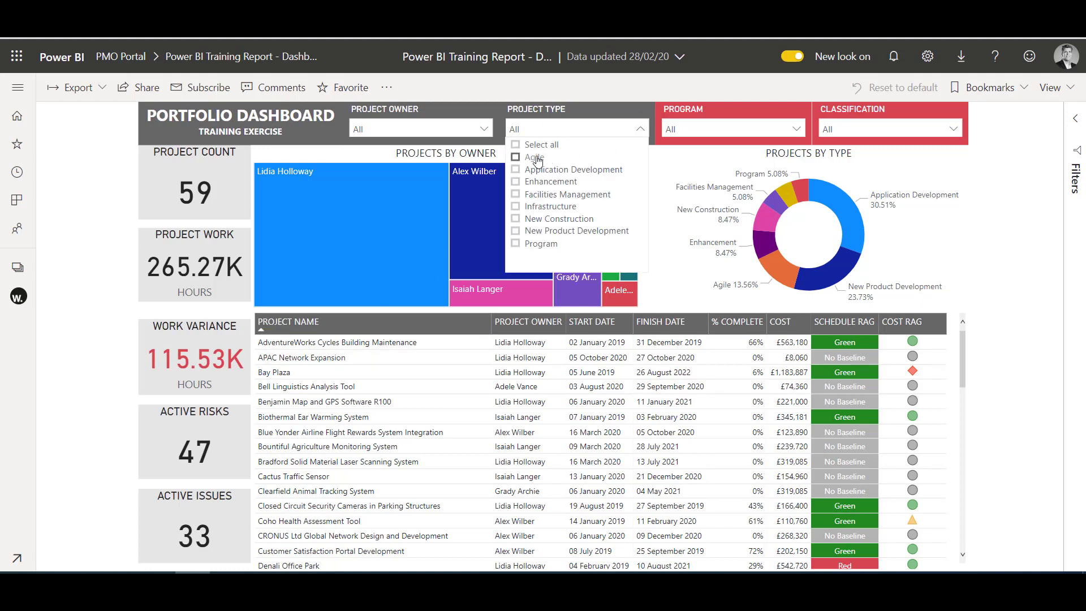
click(538, 160)
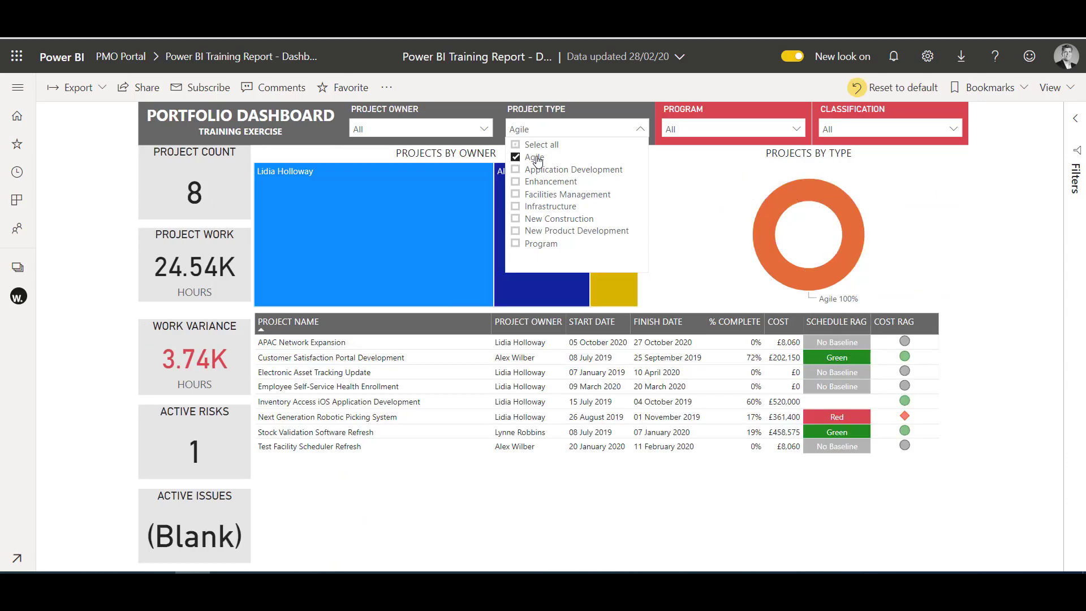
click(537, 160)
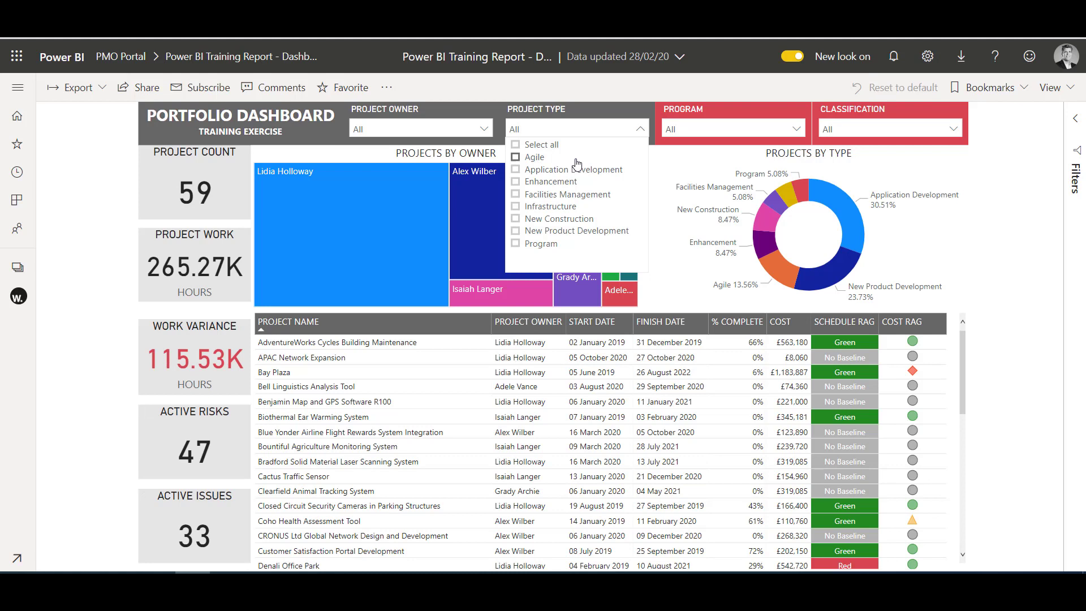
click(655, 164)
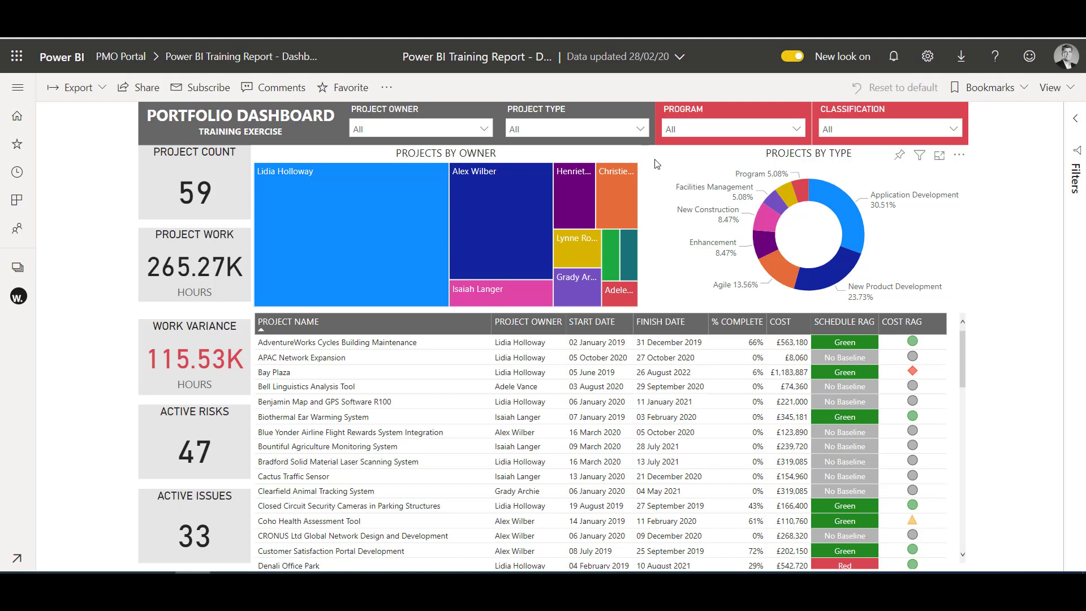
click(473, 214)
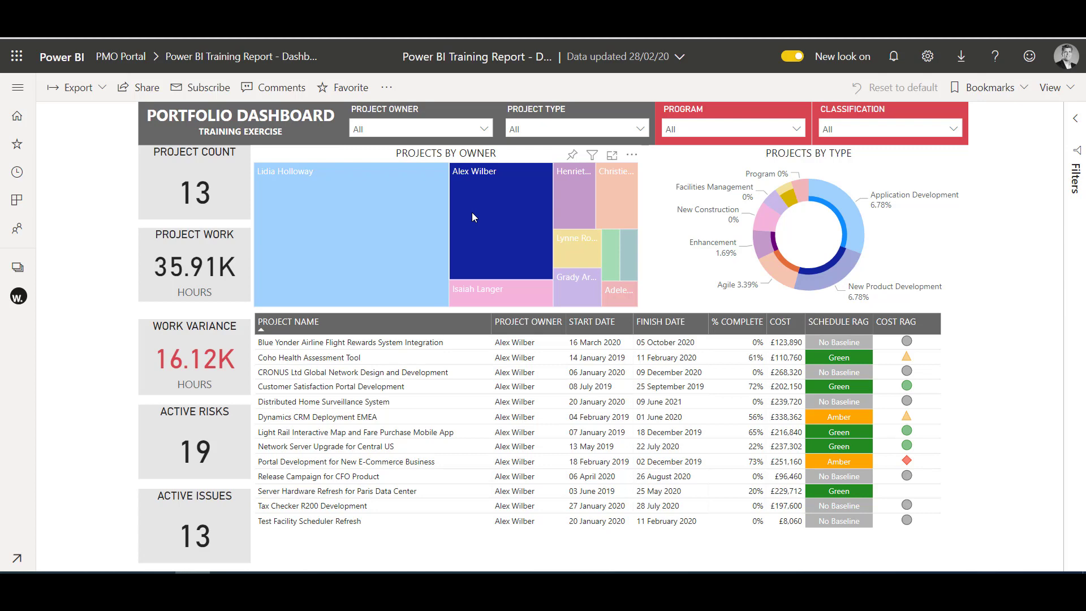
click(473, 214)
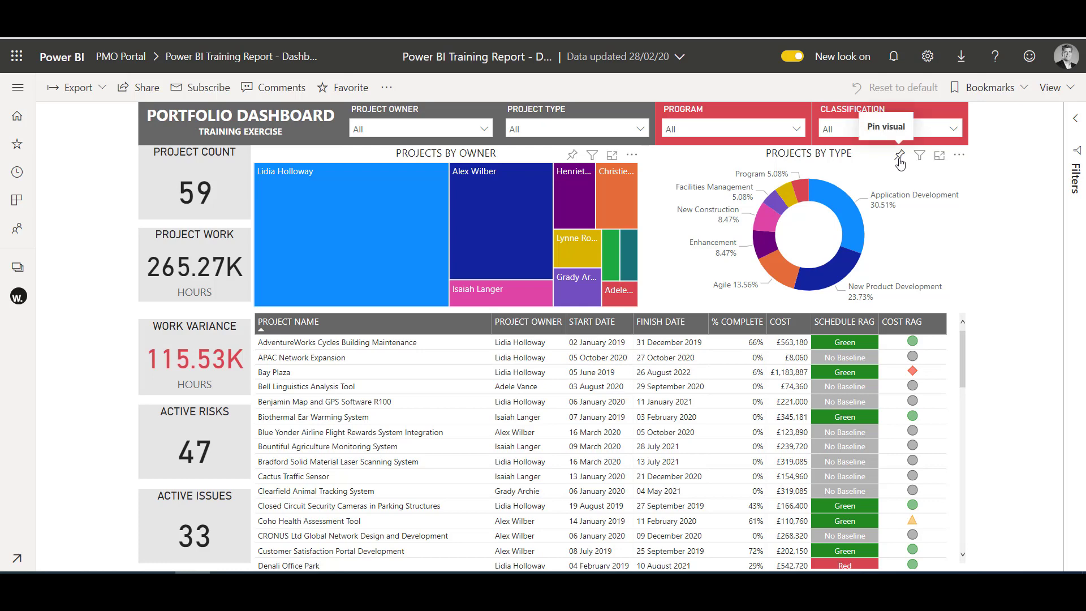
Begin pinning the Projects by Type visual to a dashboard, then cancel without pinning.
click(900, 158)
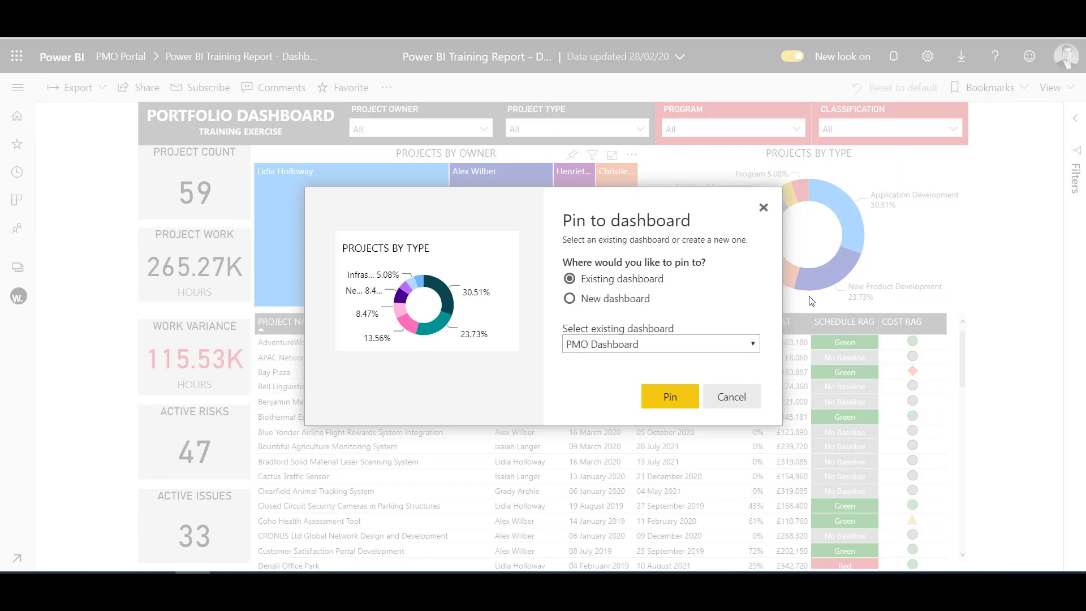
click(731, 397)
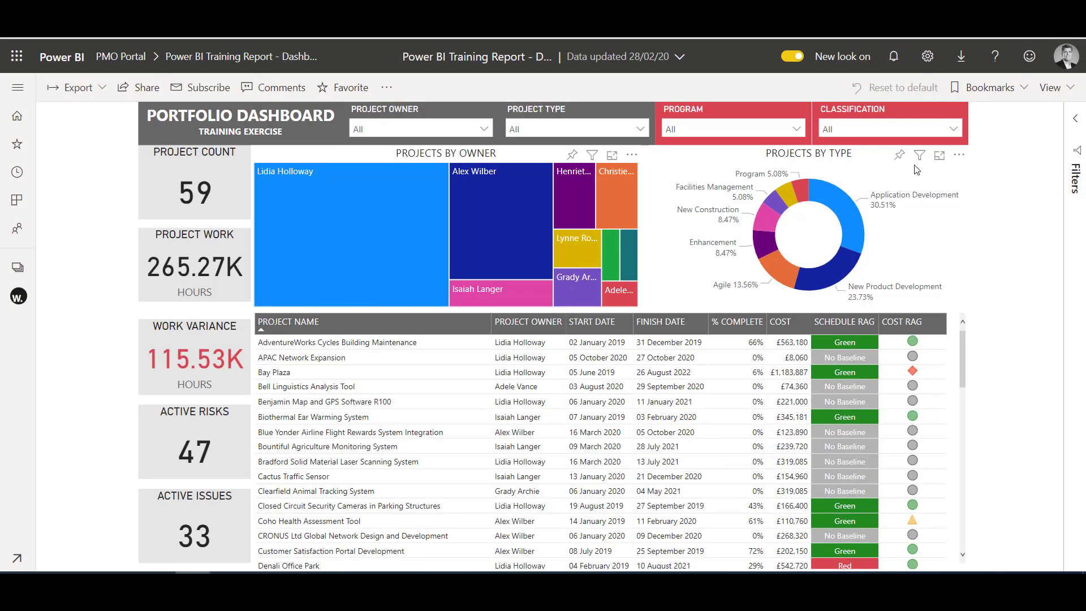
mouse_move(919, 159)
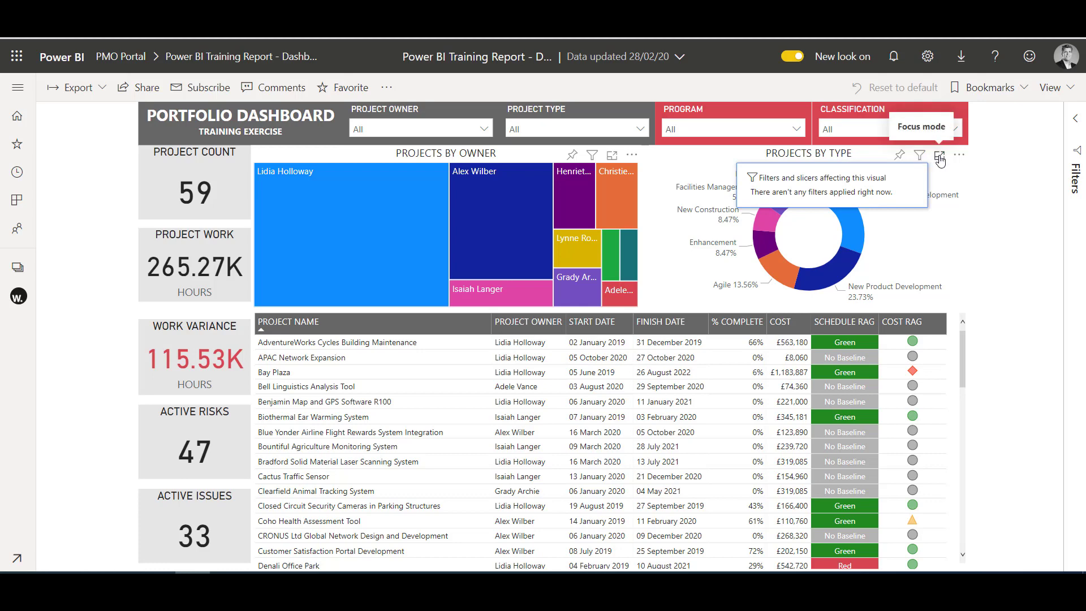
click(939, 156)
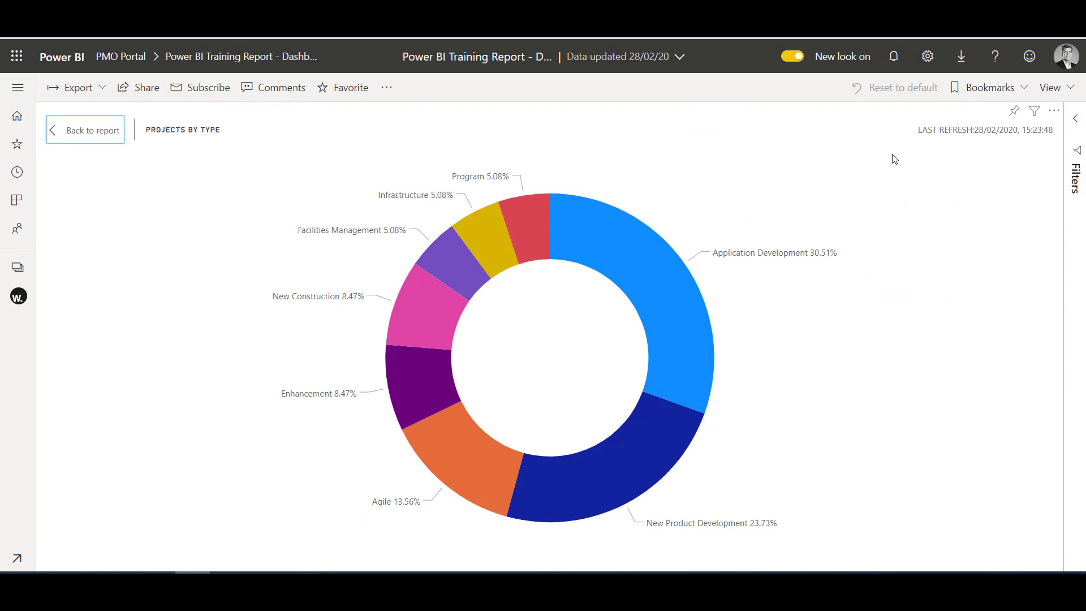
click(86, 125)
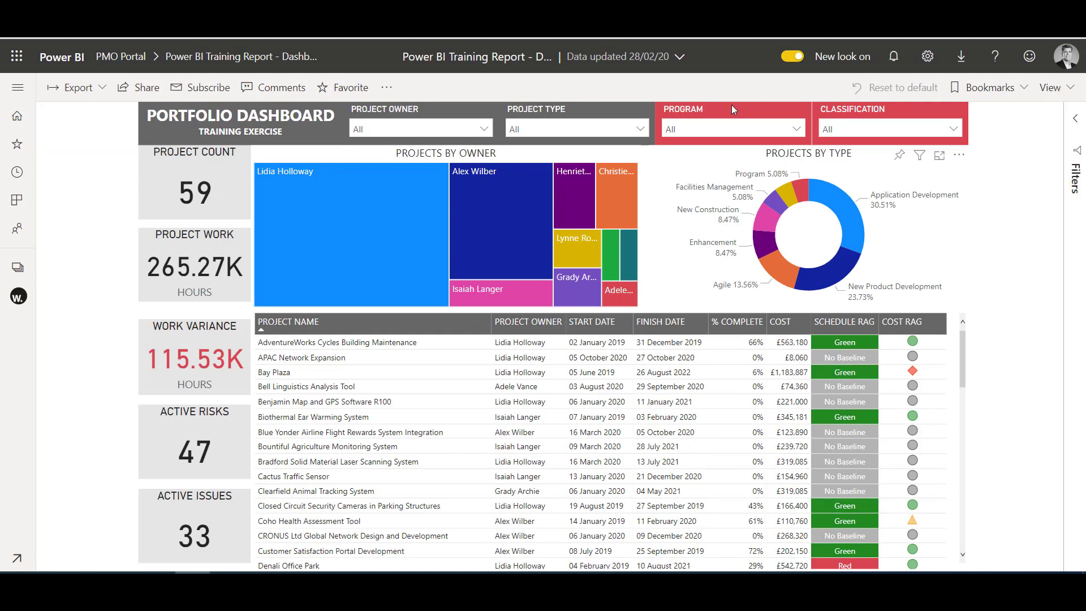
click(960, 155)
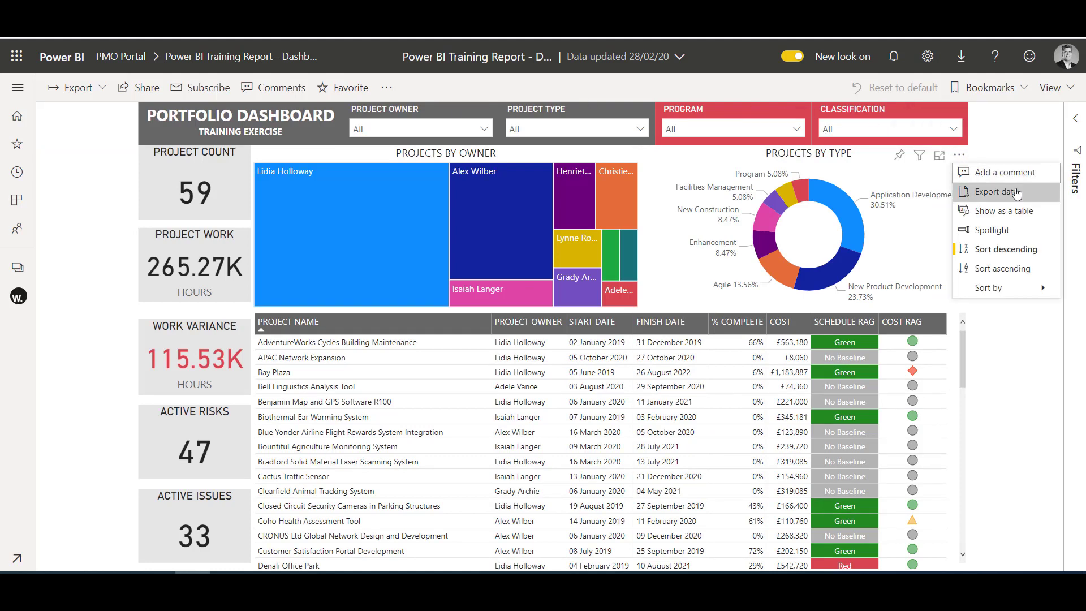
click(1030, 328)
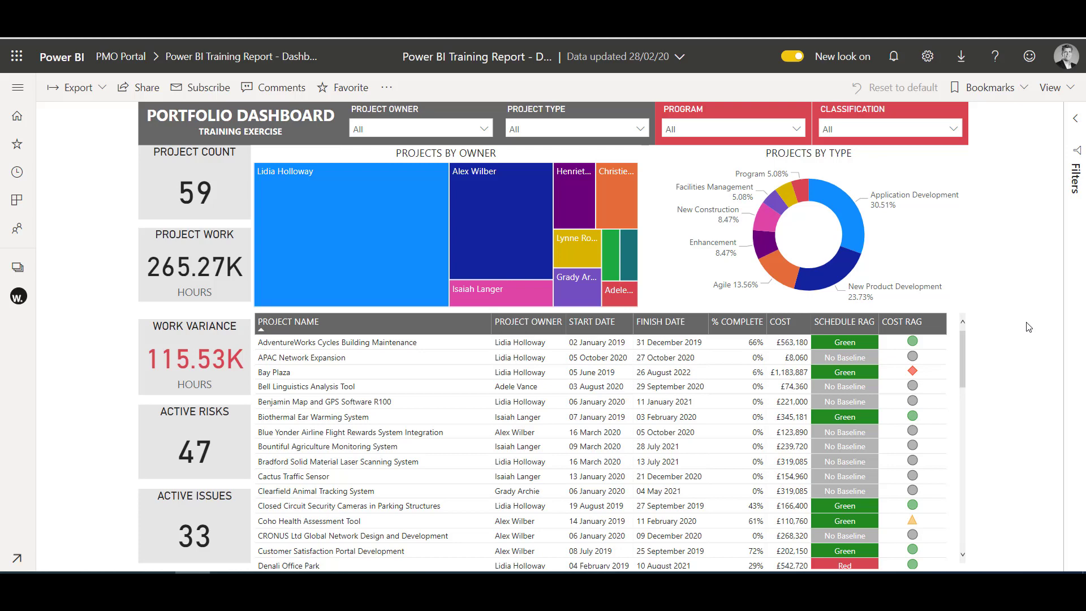
click(199, 88)
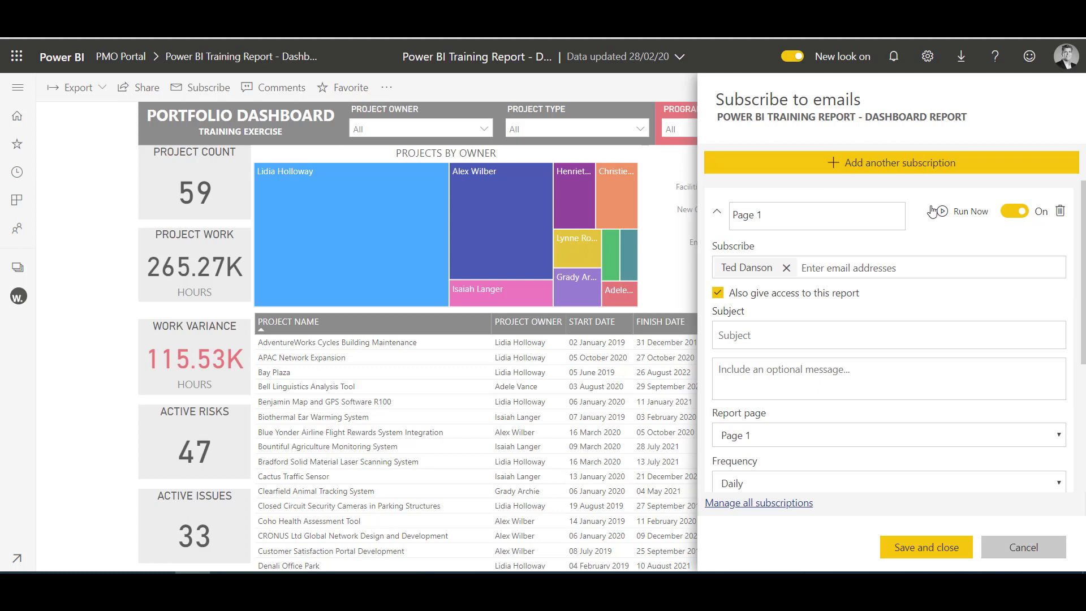
click(1003, 556)
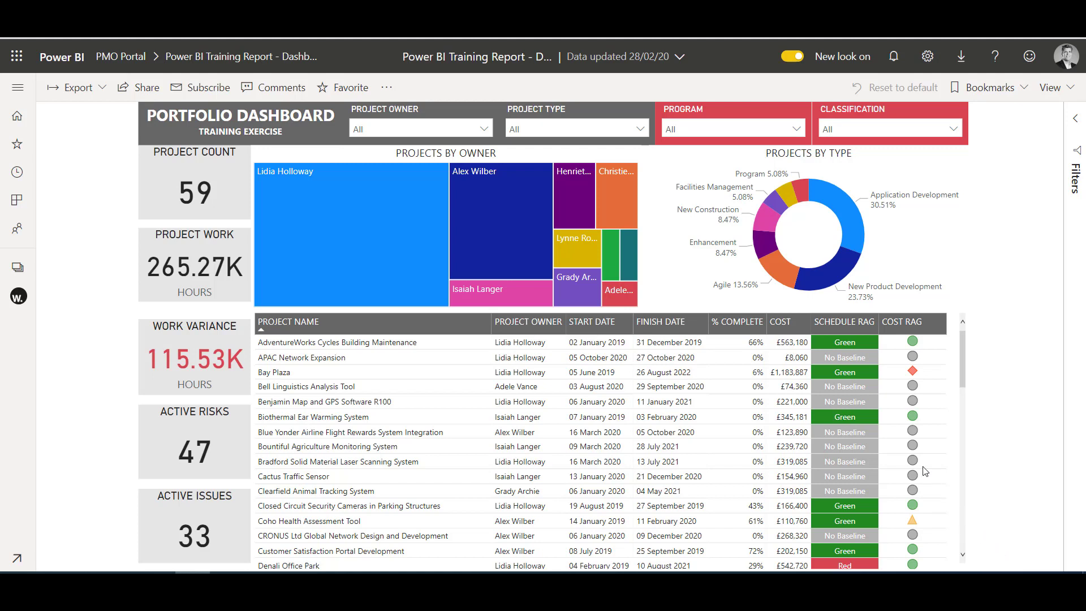
Filter the report via the donut's Agile slice (8 projects) and save a personal bookmark 'Agile Projects'.
click(785, 272)
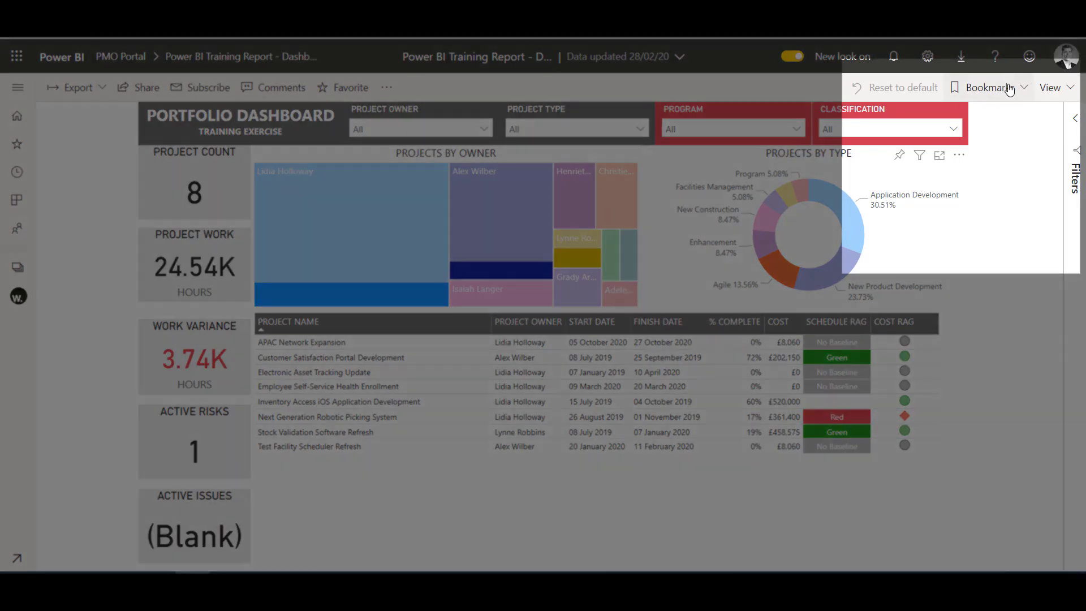
click(1010, 89)
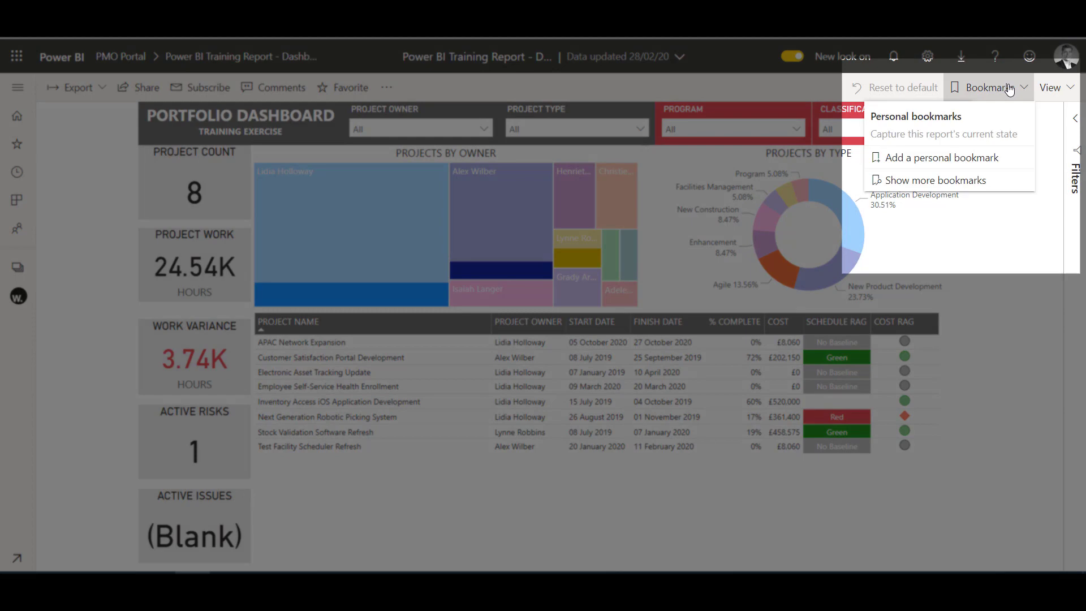
click(1017, 165)
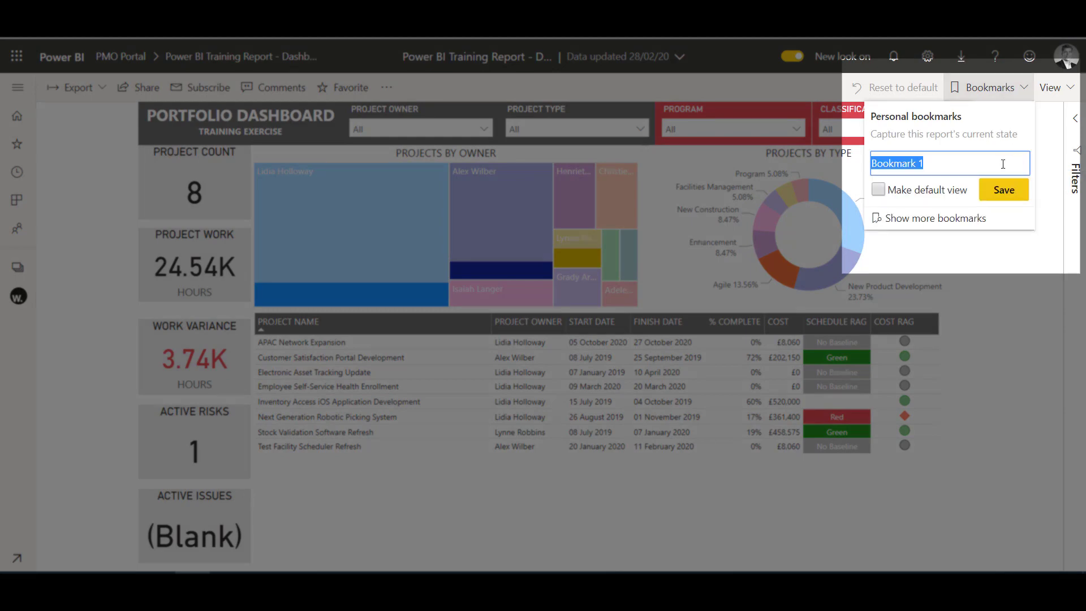
key(BackSpace)
text(Agile P)
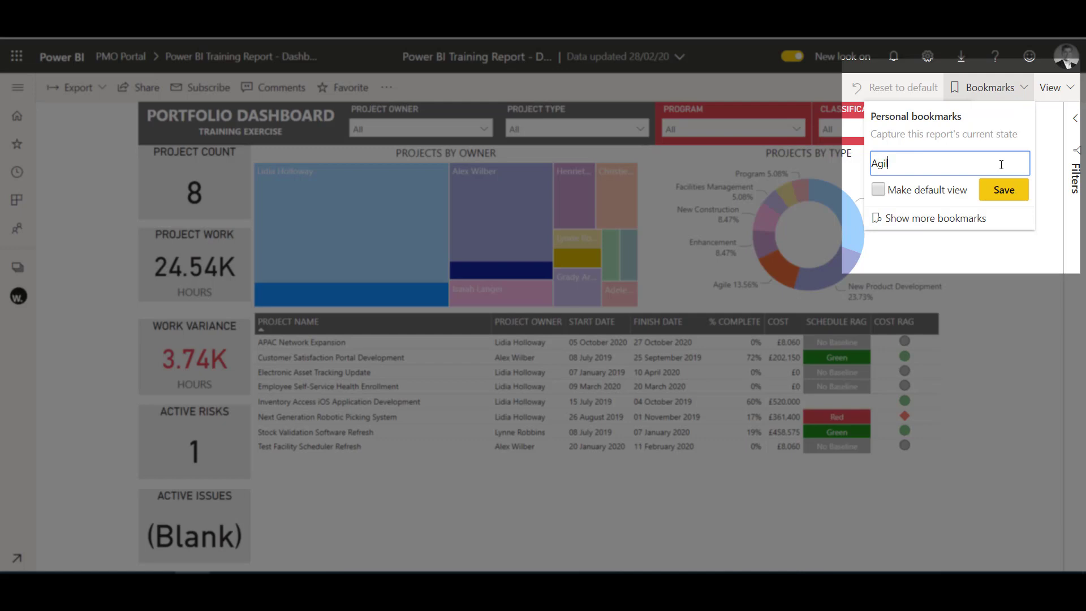
text(rojects)
click(1011, 195)
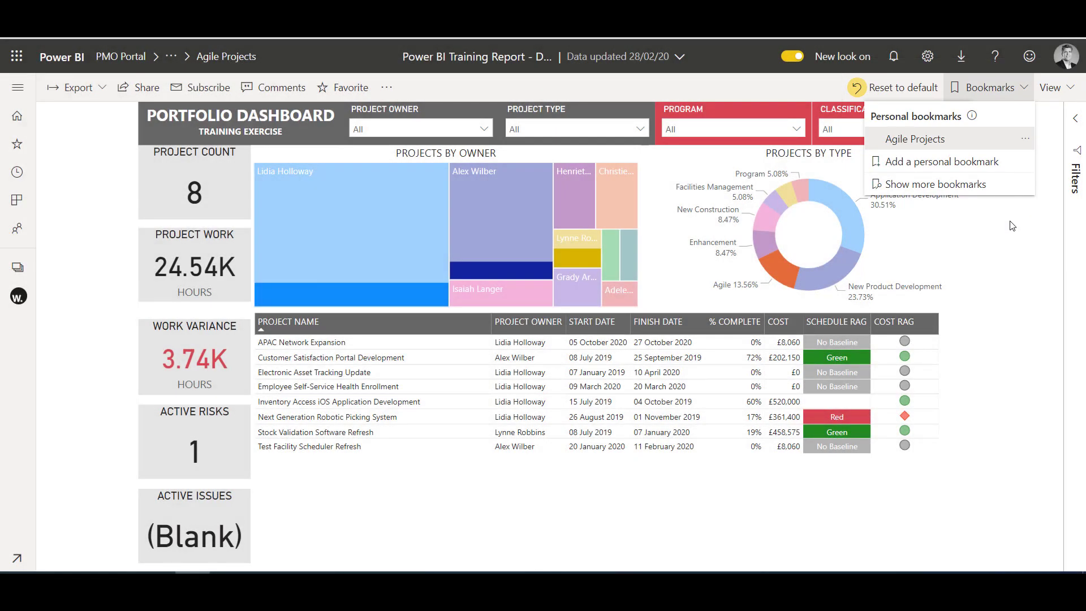
click(1012, 226)
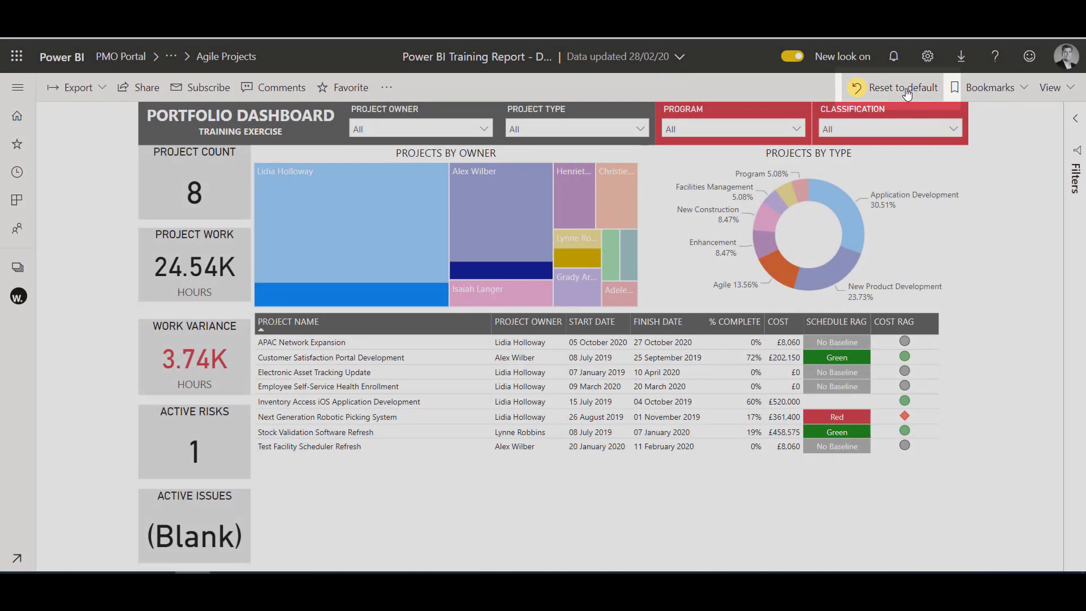
Reset the Training Report to default, clearing the Agile filter to show all 59 projects.
click(907, 91)
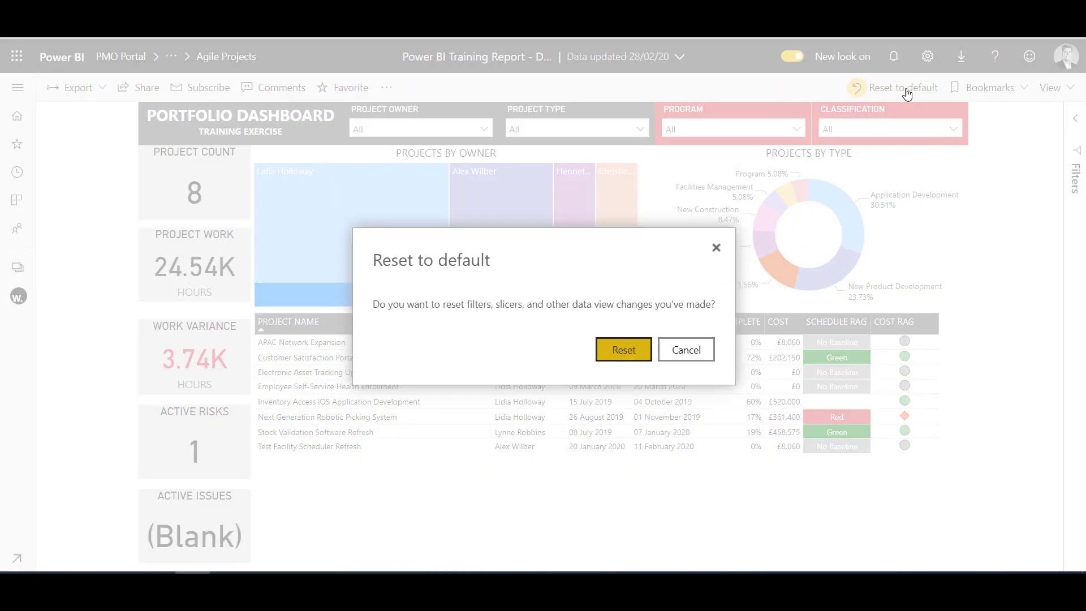
click(614, 352)
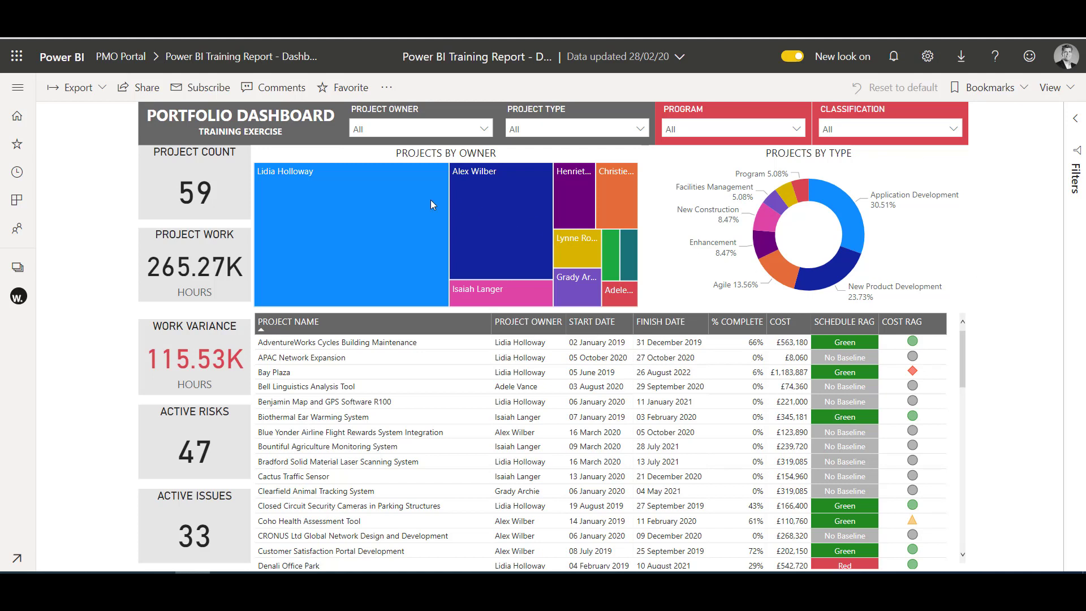
Export the Training Report as a PDF using Current Values.
click(88, 95)
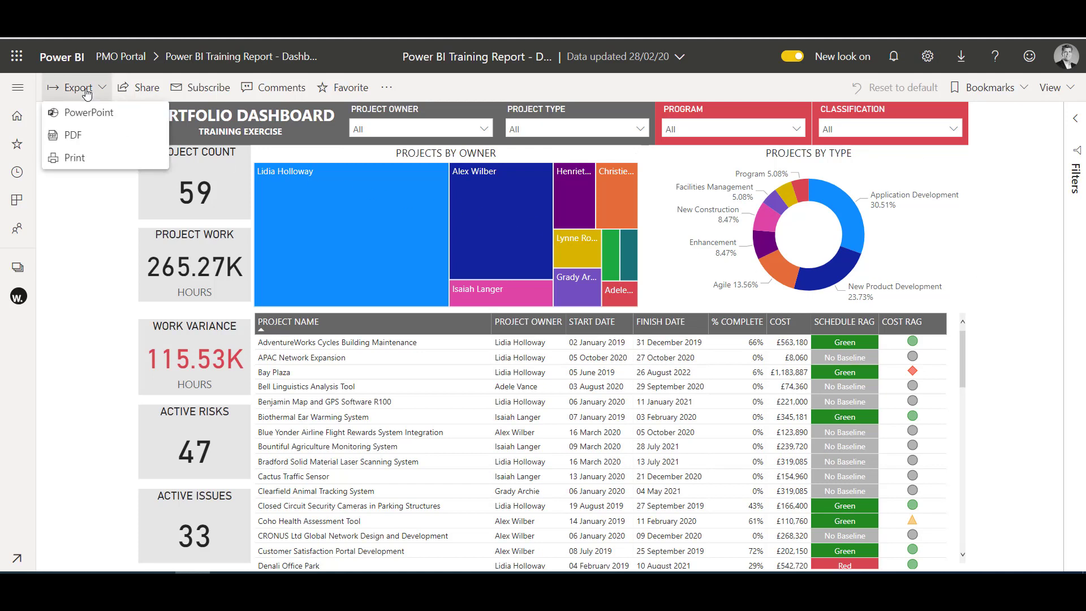
click(89, 144)
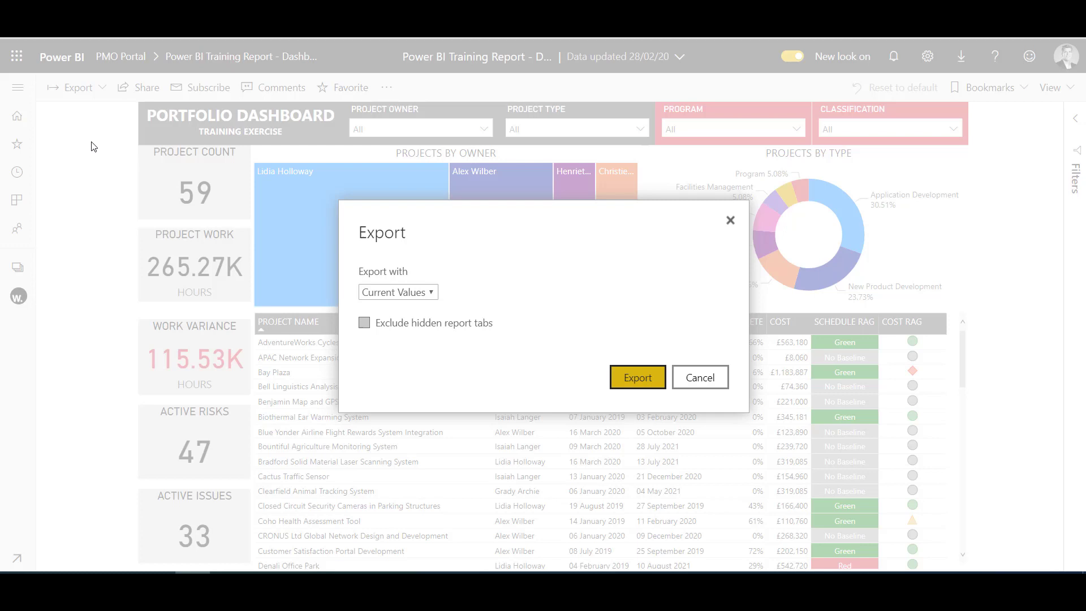
click(431, 294)
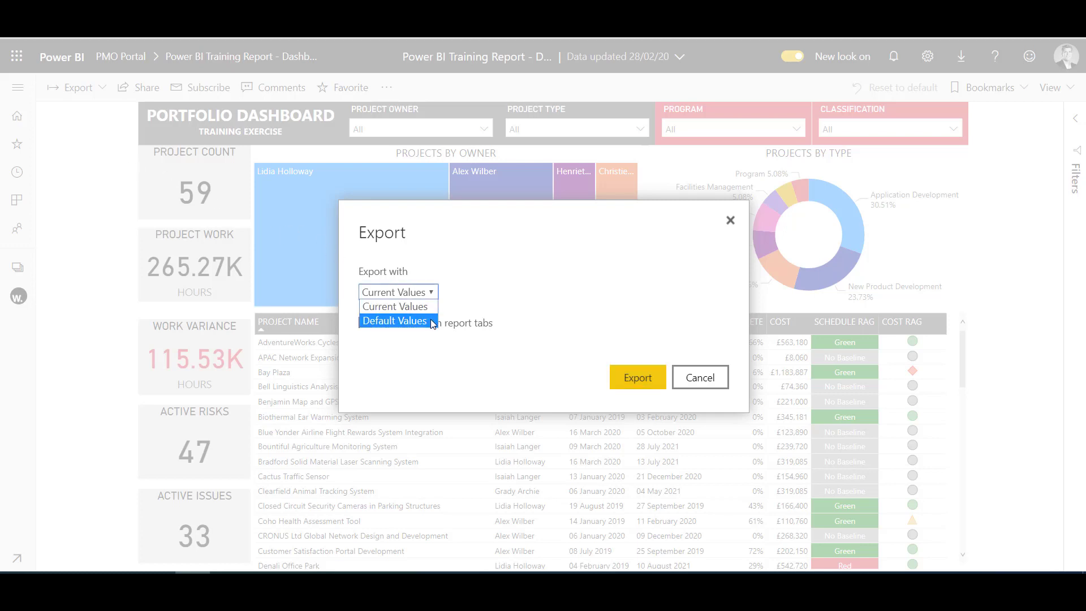
click(432, 307)
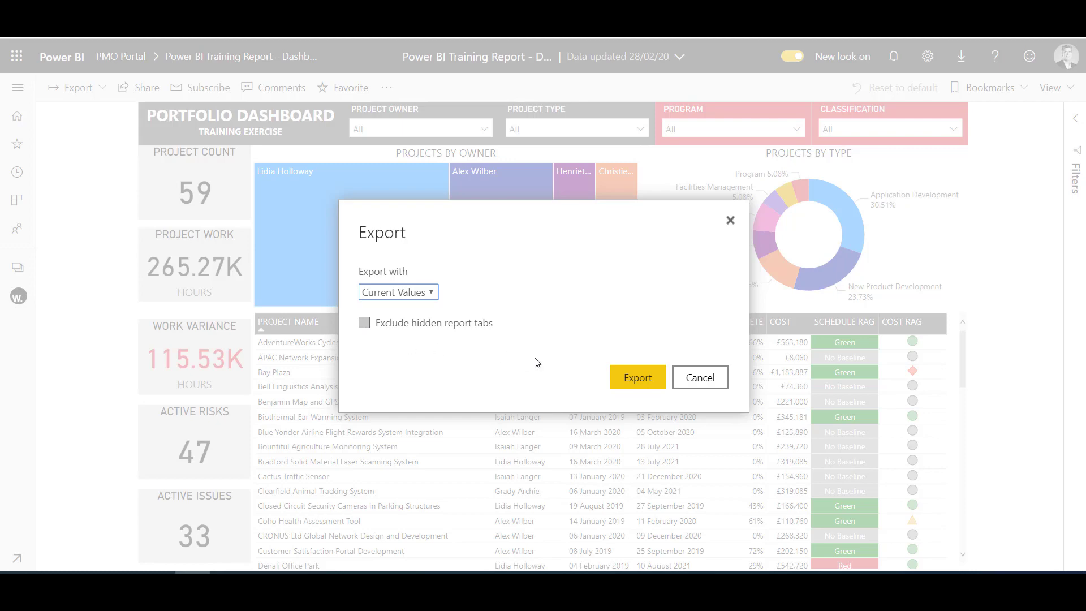
click(638, 378)
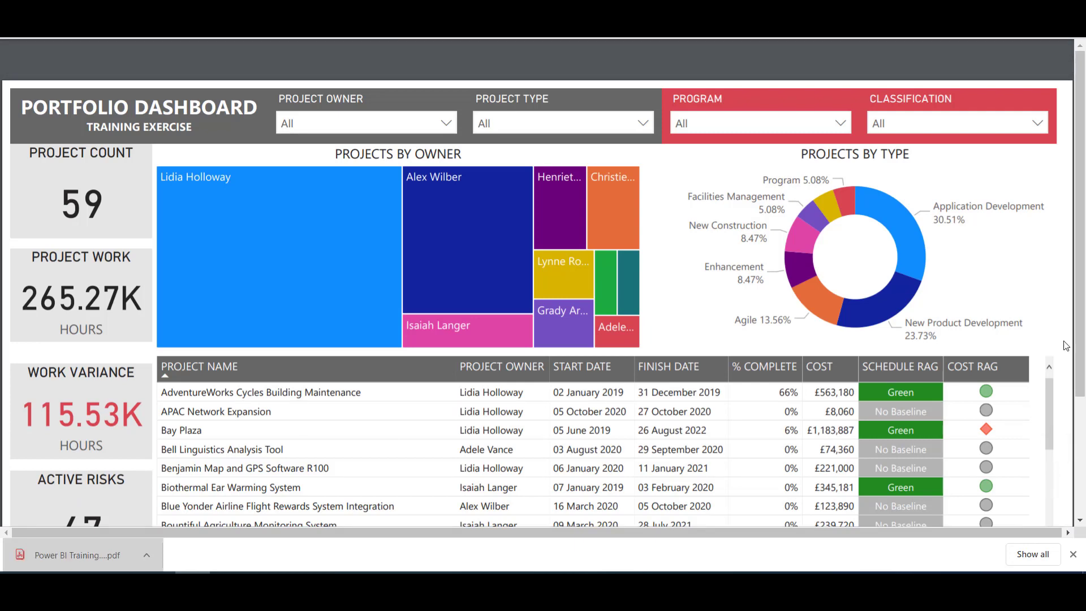
Scroll through Dashboard Report.pdf to review the exported Portfolio Dashboard page.
mouse_move(1083, 332)
mouse_down()
mouse_move(1083, 454)
mouse_move(1084, 337)
mouse_up()
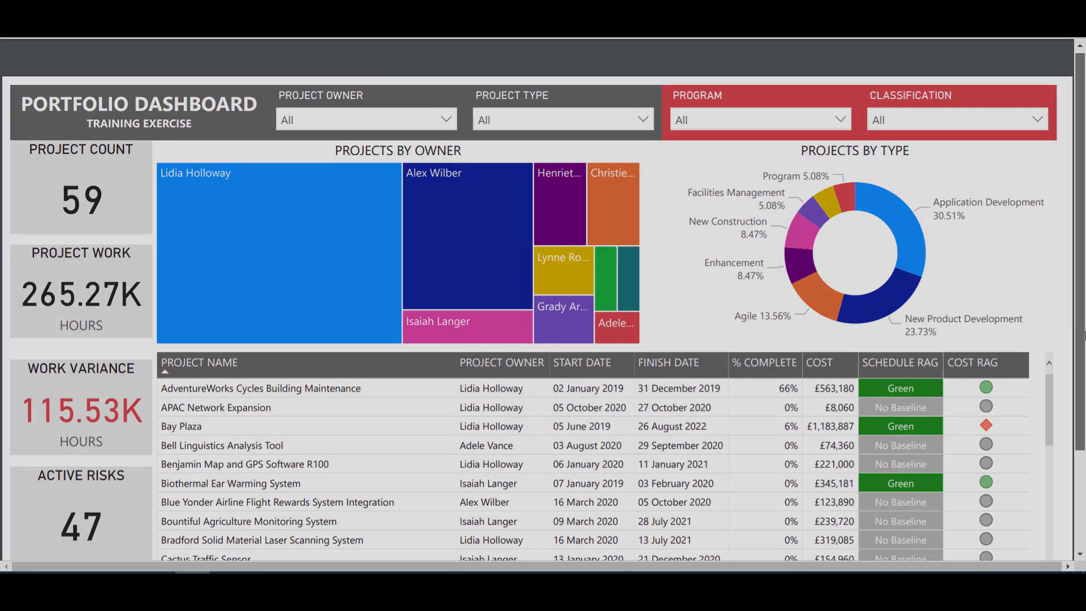